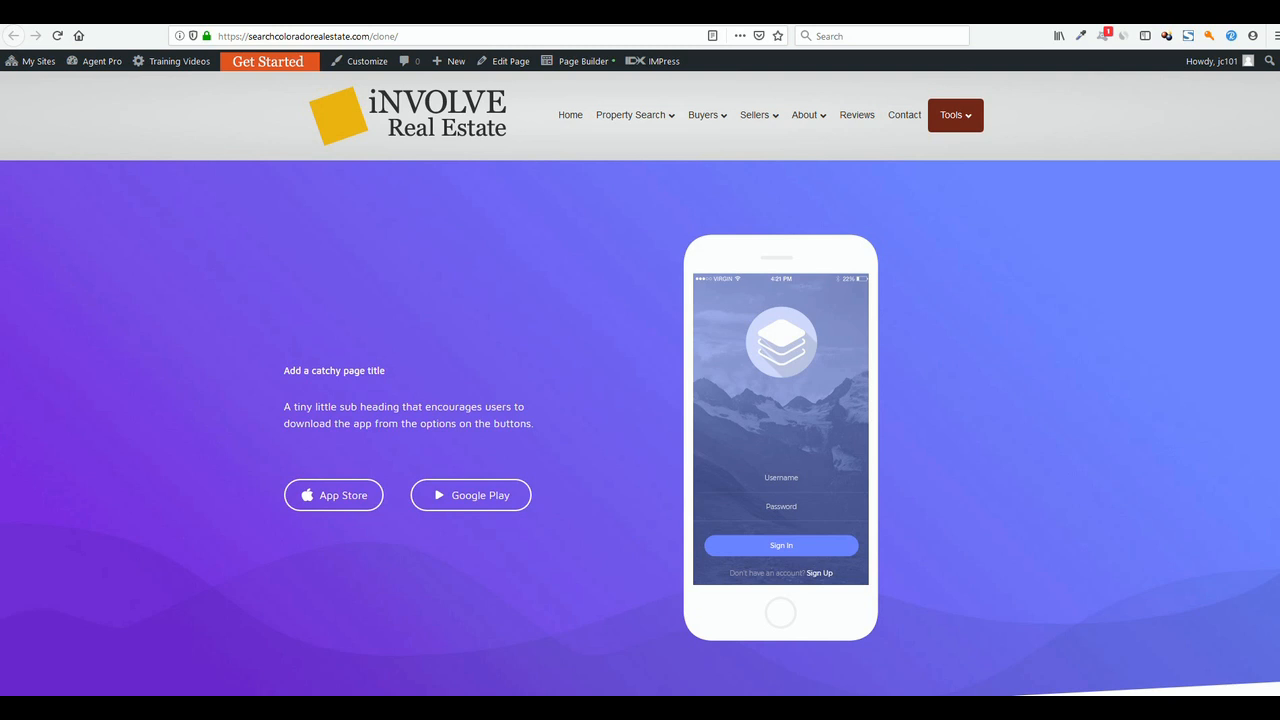
- Look through all sections of the published clone page, from the hero banner down to the footer
scroll(487, 228, down, 3)
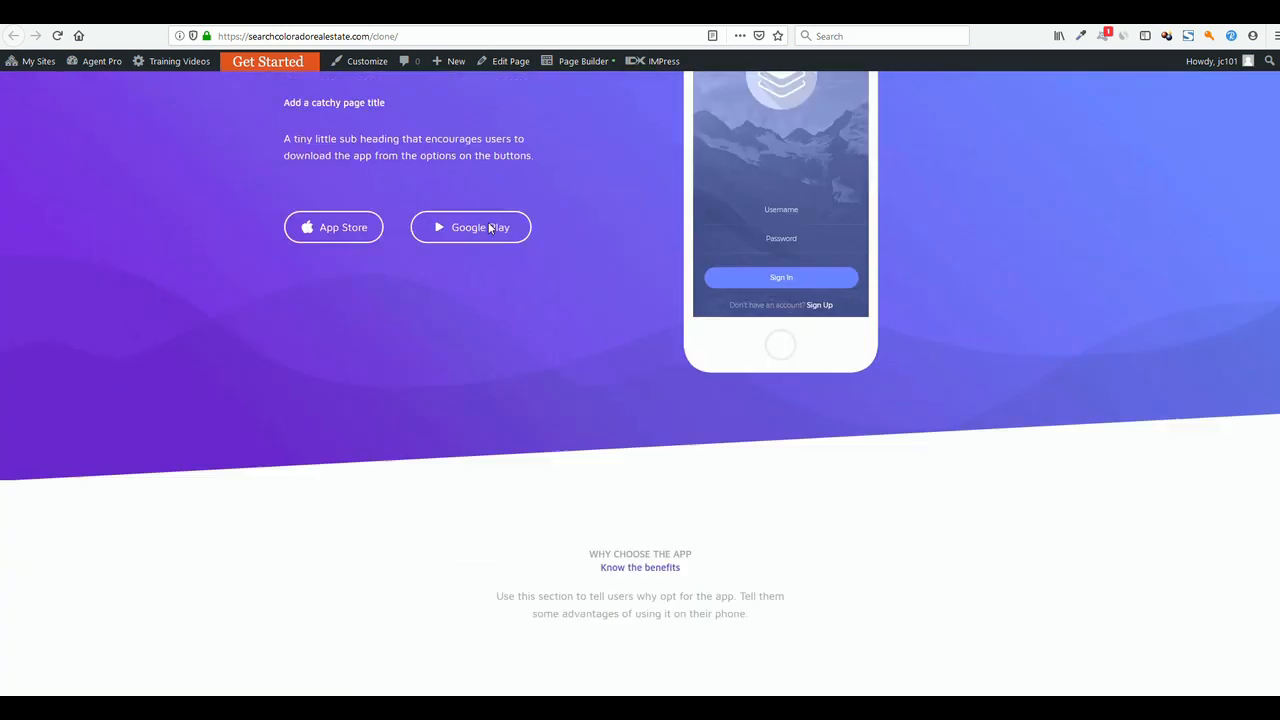
scroll(518, 226, up, 3)
mouse_move(663, 99)
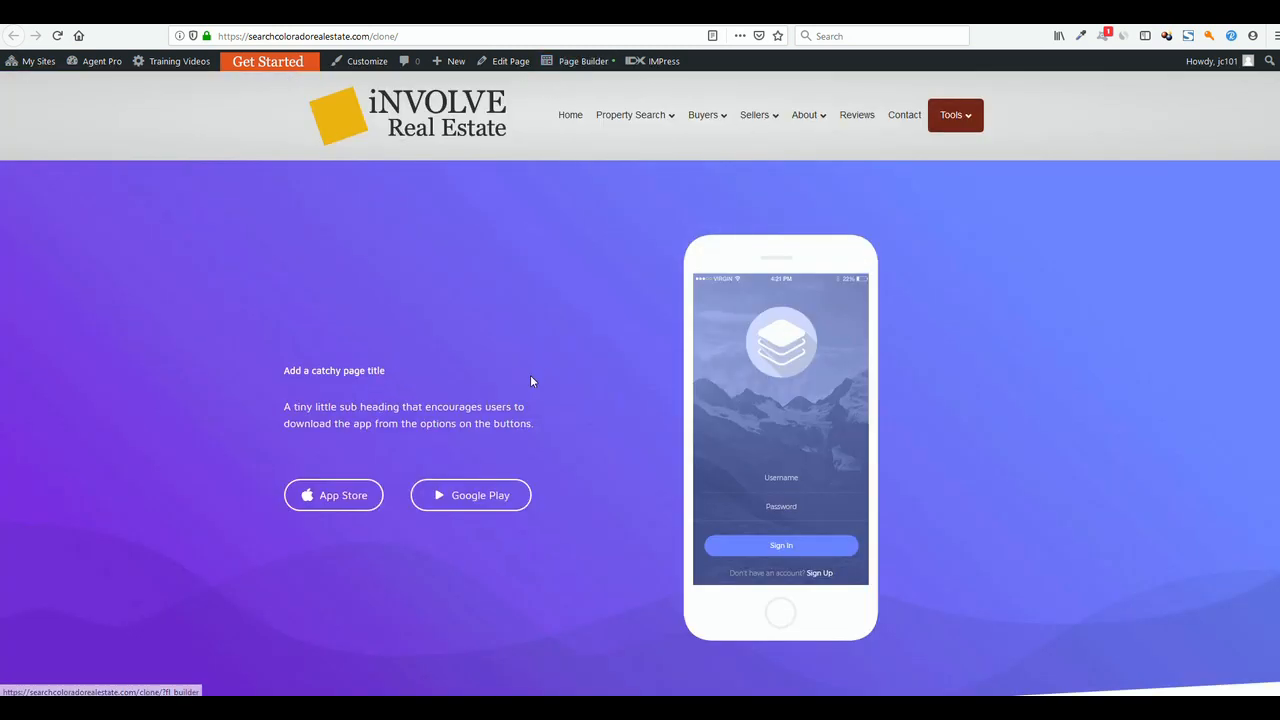
scroll(545, 377, down, 5)
scroll(546, 383, down, 15)
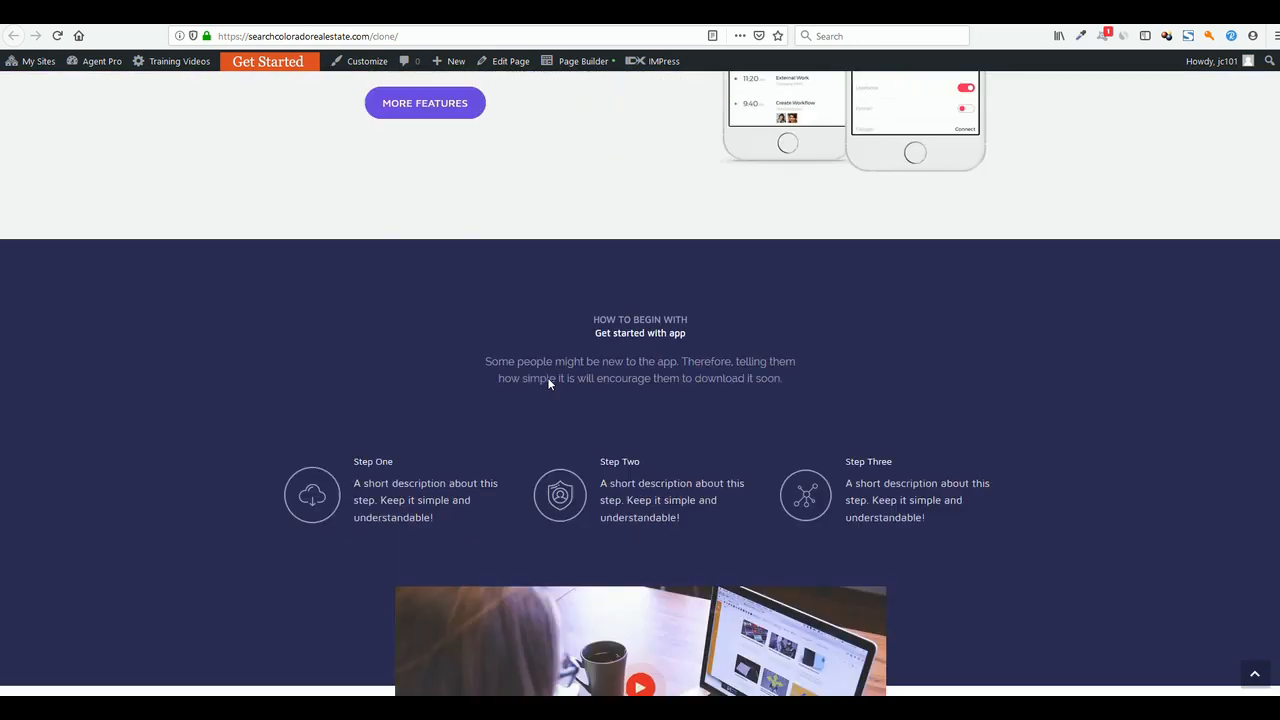
scroll(548, 383, down, 9)
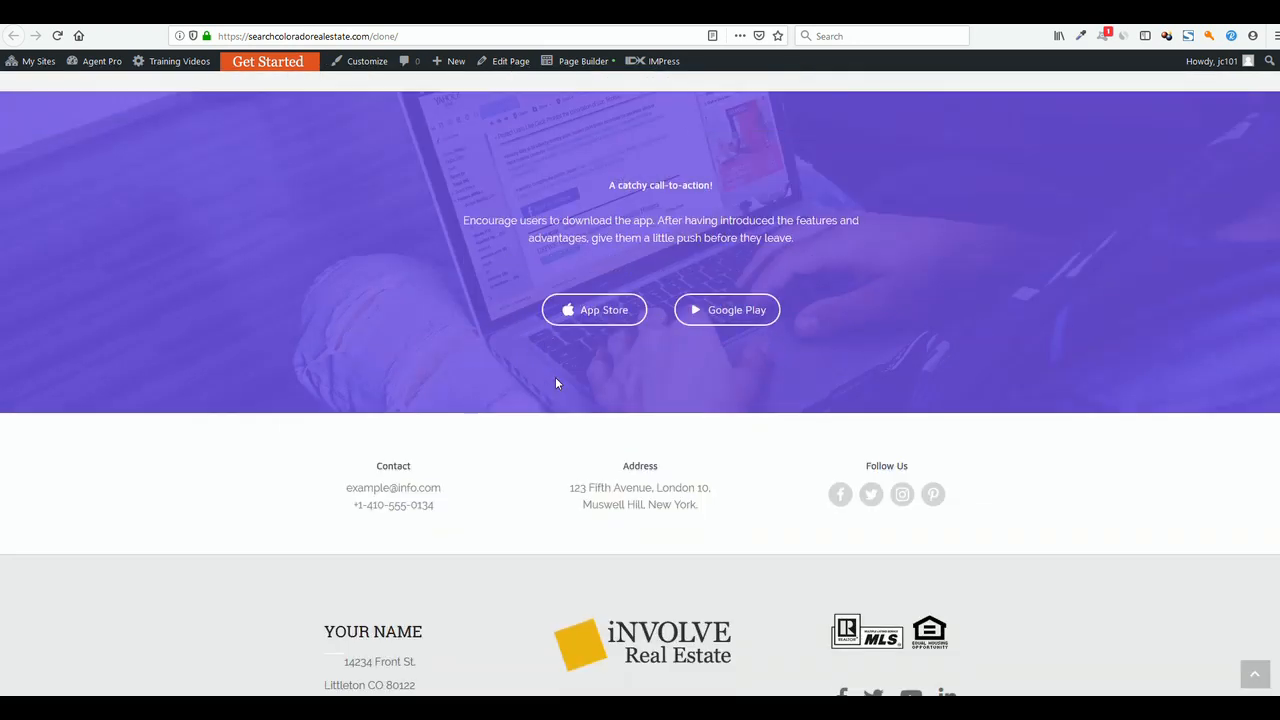
scroll(660, 405, down, 2)
scroll(648, 423, up, 20)
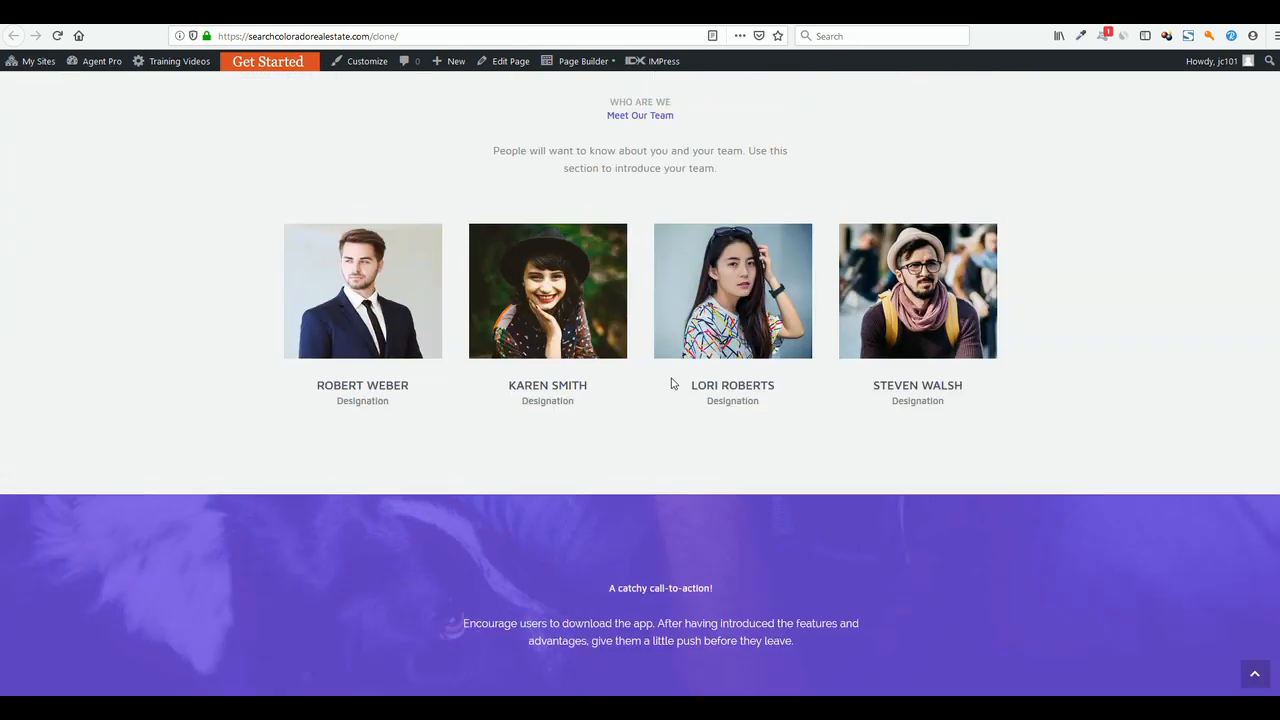
scroll(673, 380, up, 10)
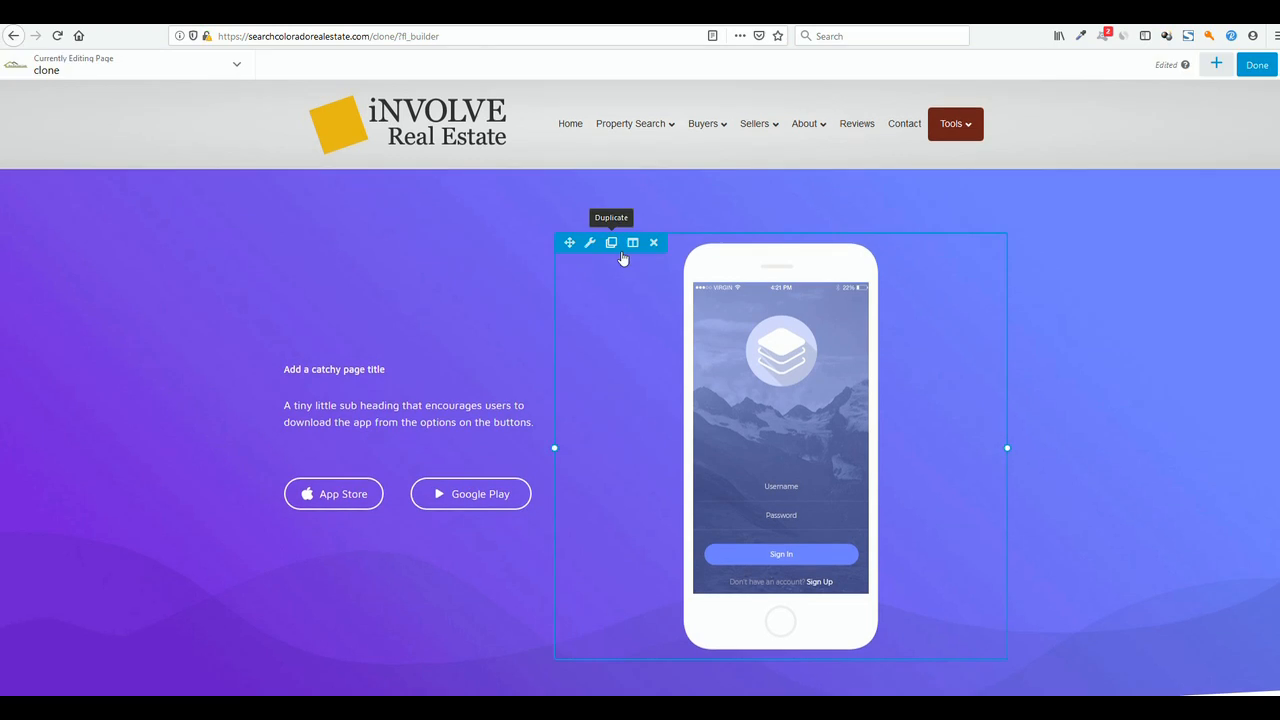
- Look over the hero, benefits and app features sections of the clone page in Page Builder
scroll(393, 314, down, 7)
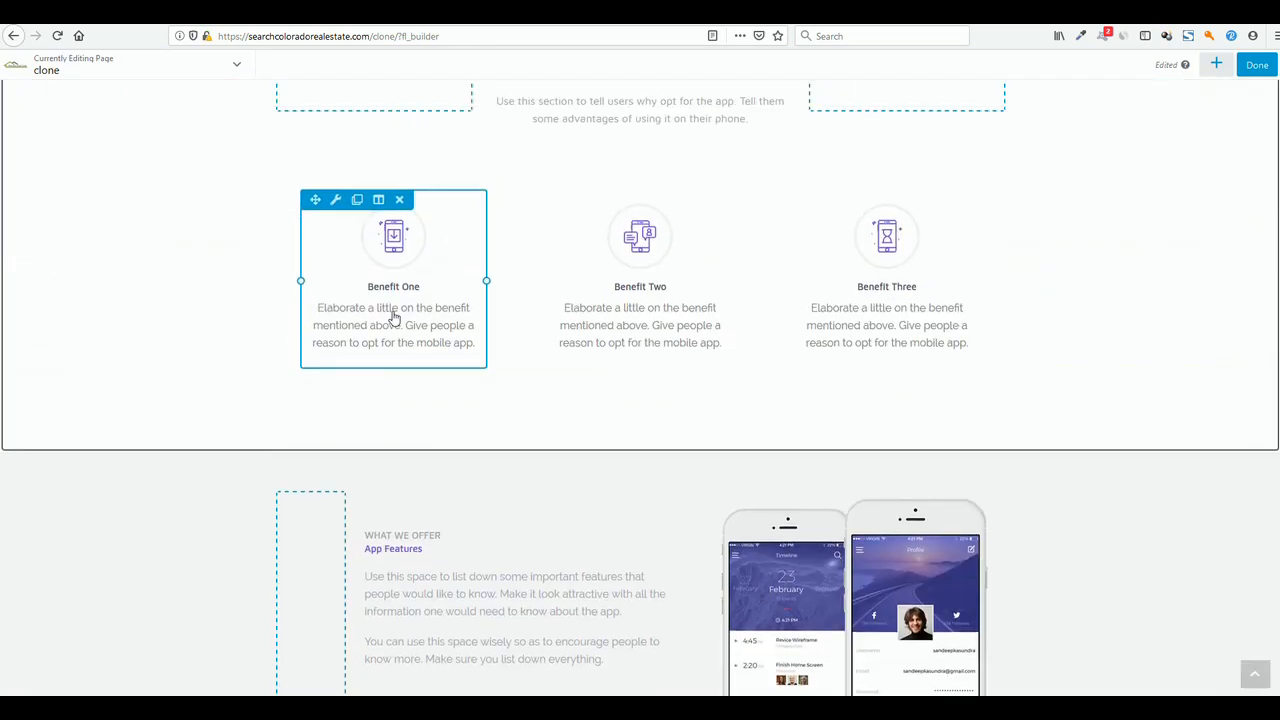
scroll(459, 314, up, 4)
scroll(459, 314, up, 3)
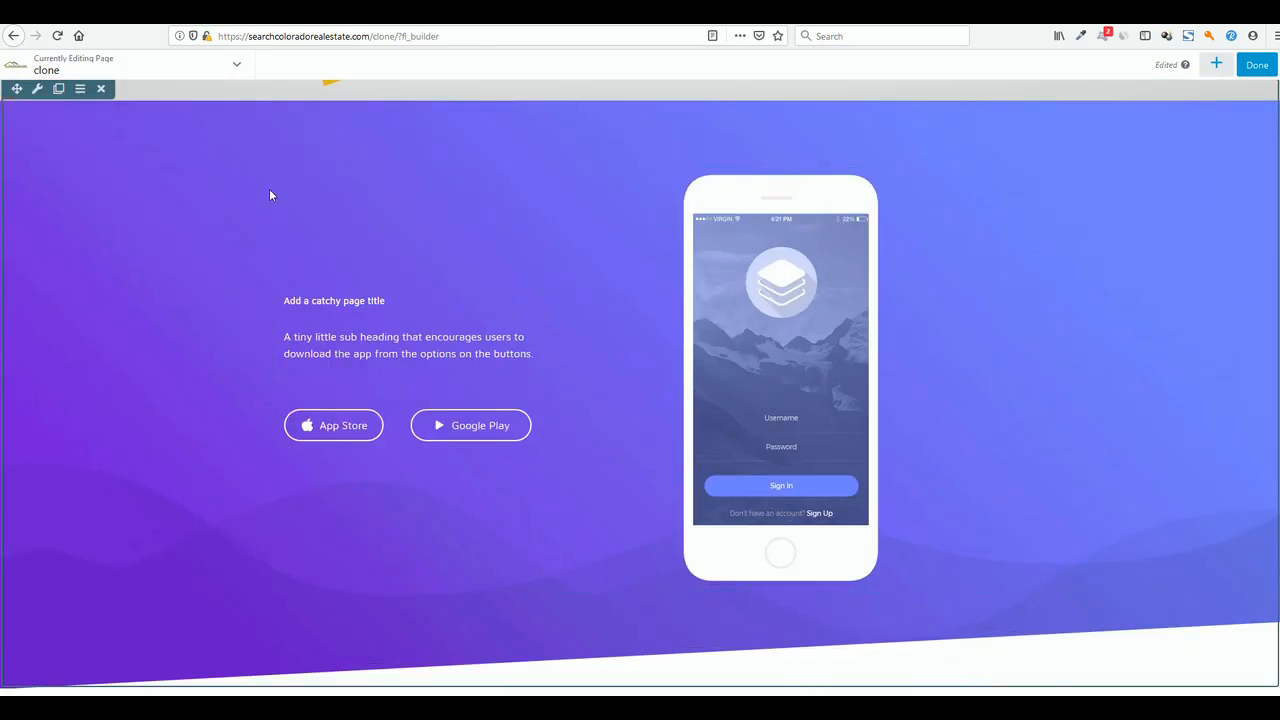
scroll(271, 263, up, 2)
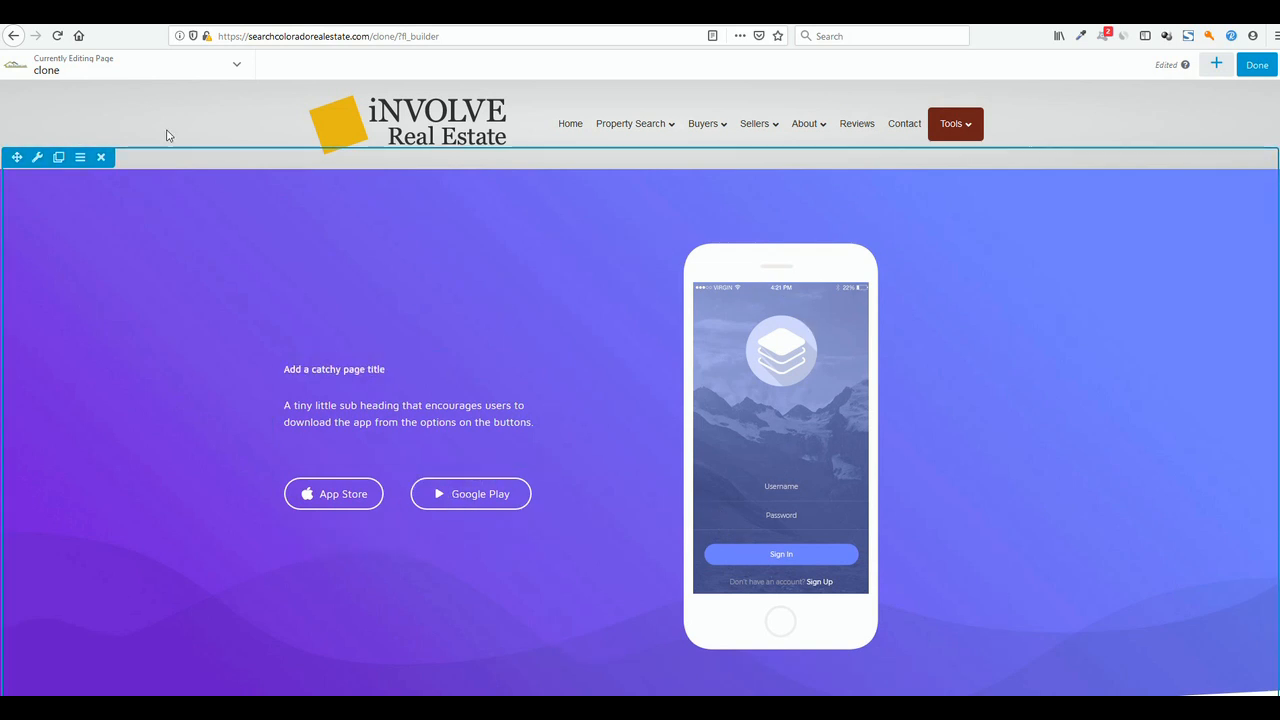
- Save the current page layout as a reusable template named JC CLONE PAGE
click(236, 65)
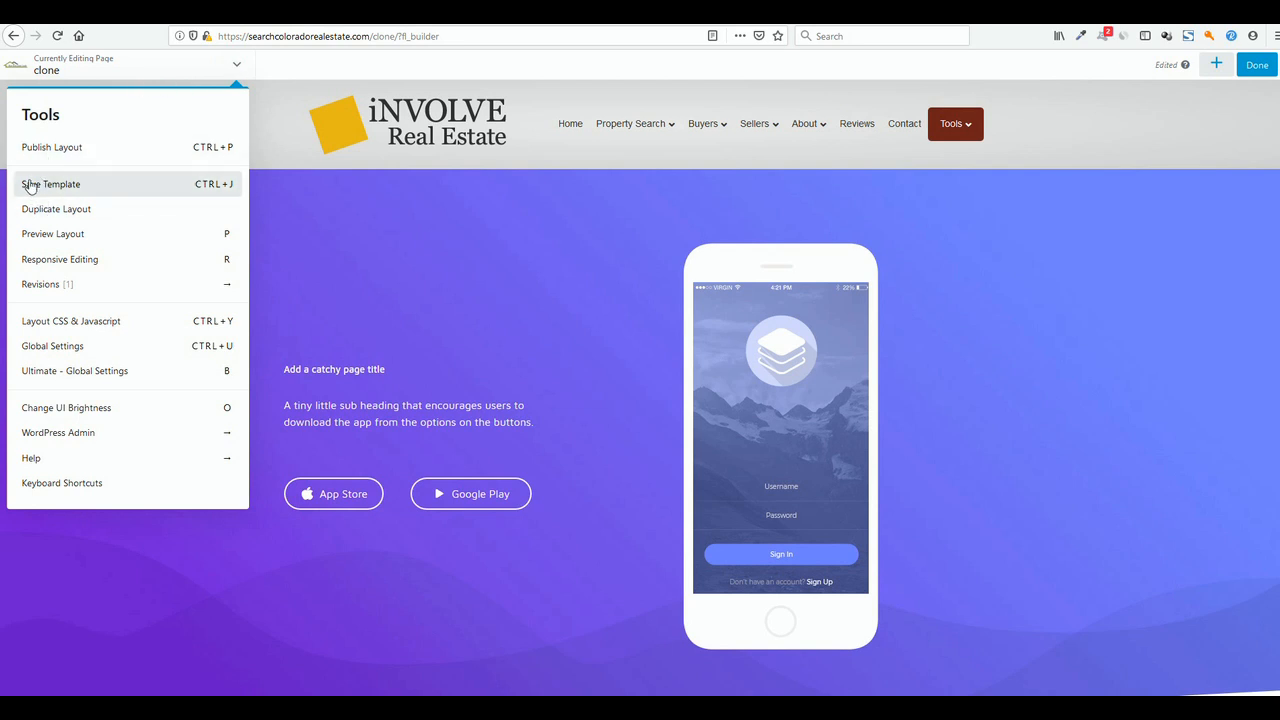
click(50, 187)
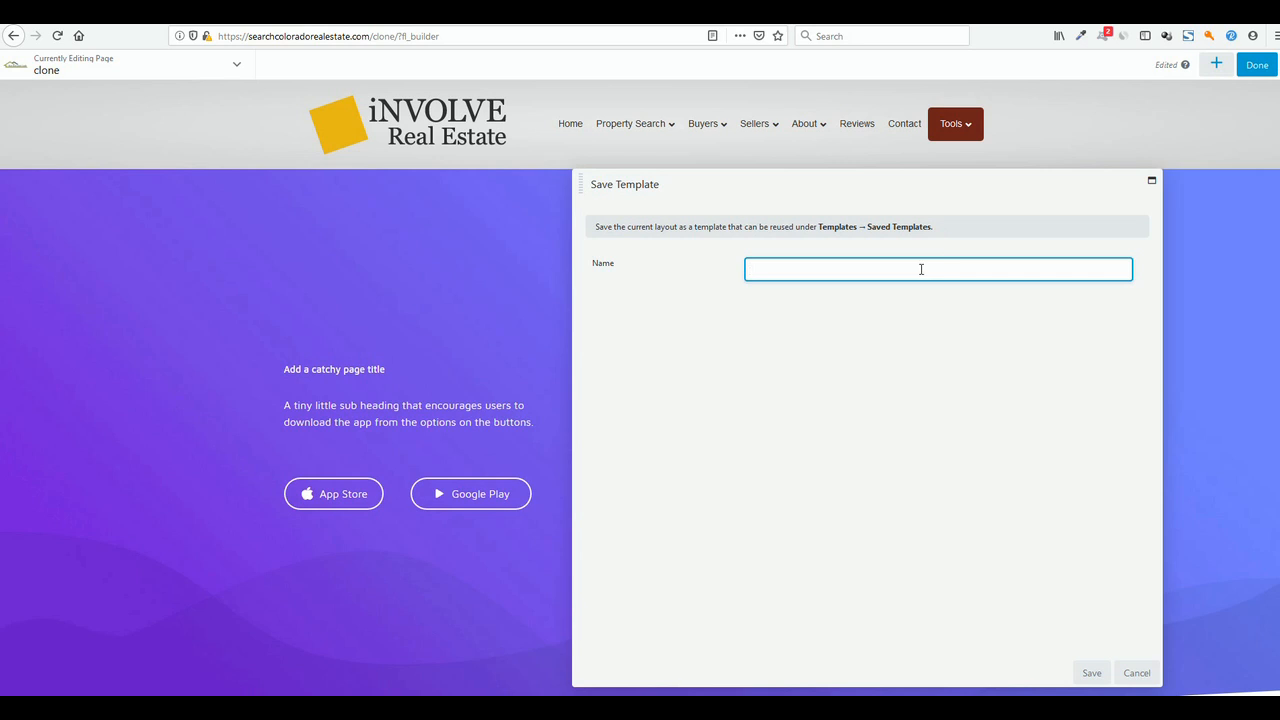
key(Caps_Lock)
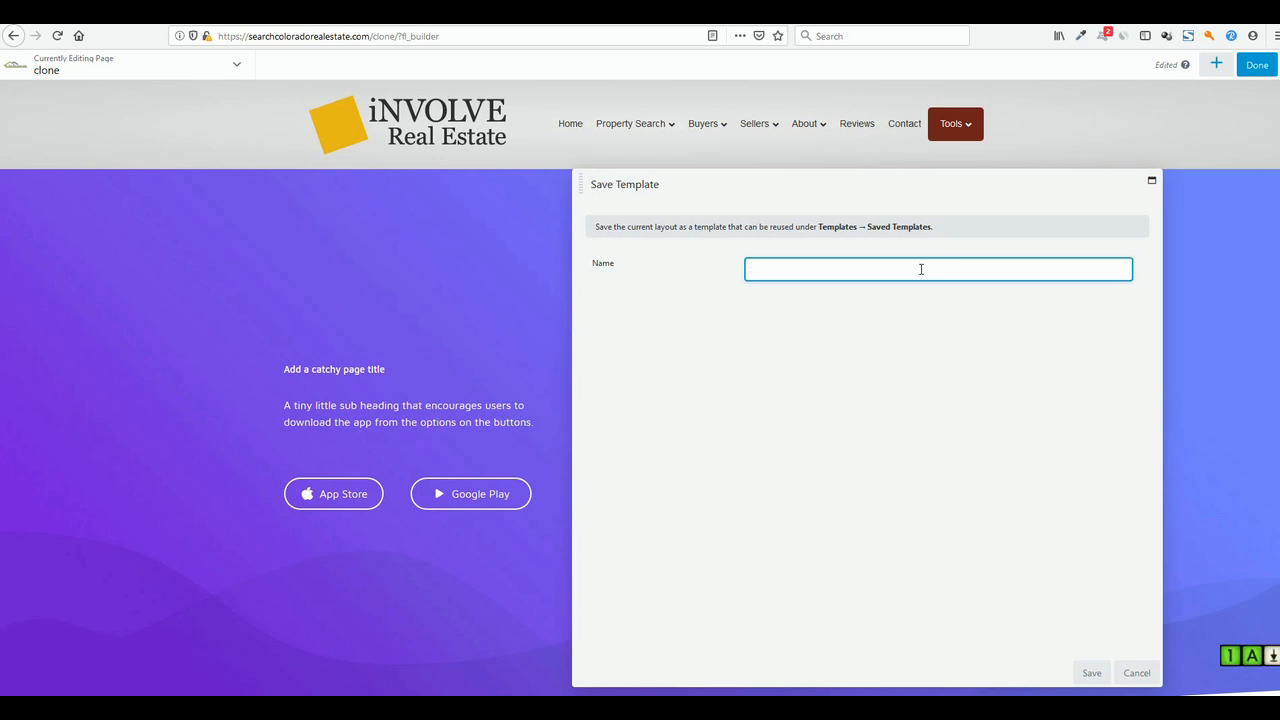
text(JC)
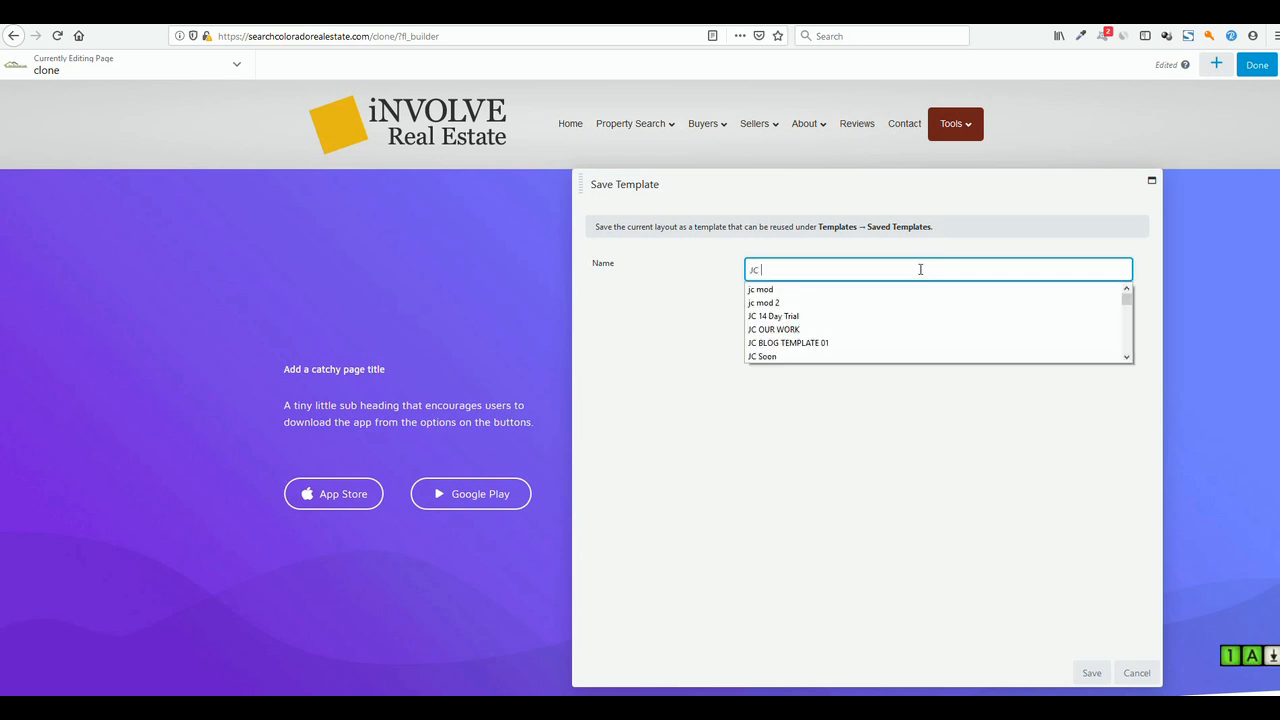
text( CLONE PAGE)
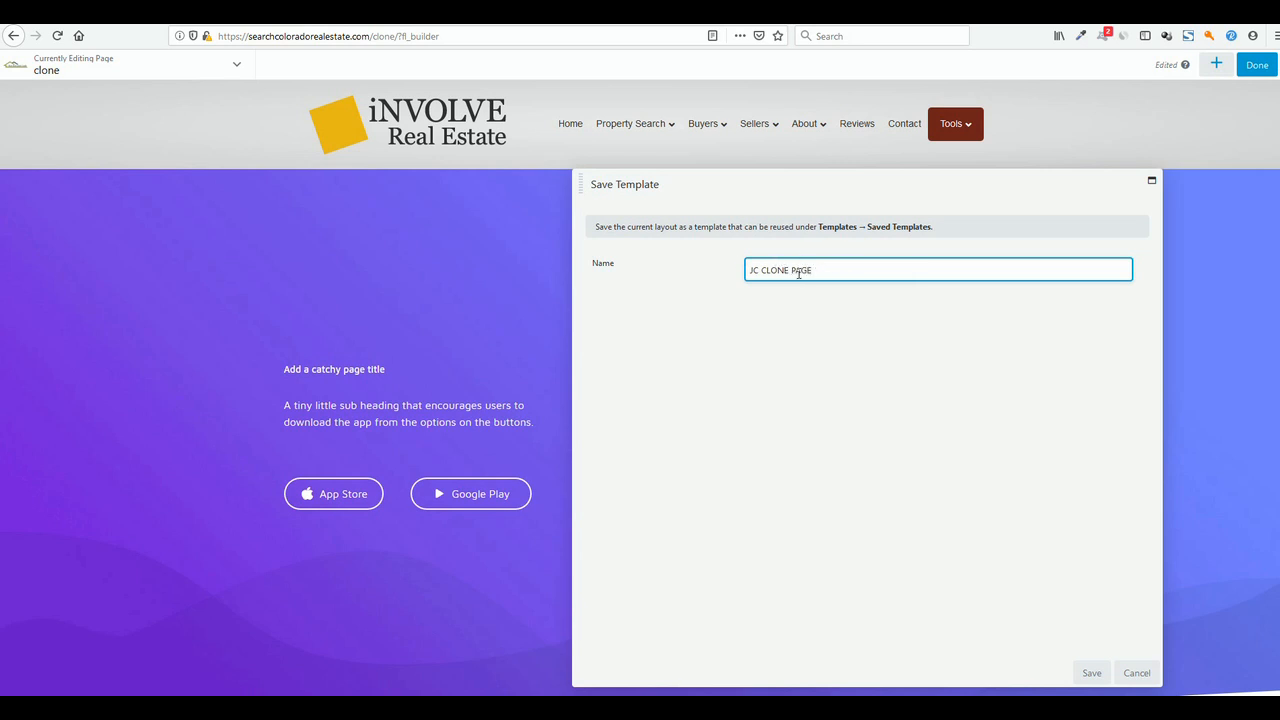
click(1091, 672)
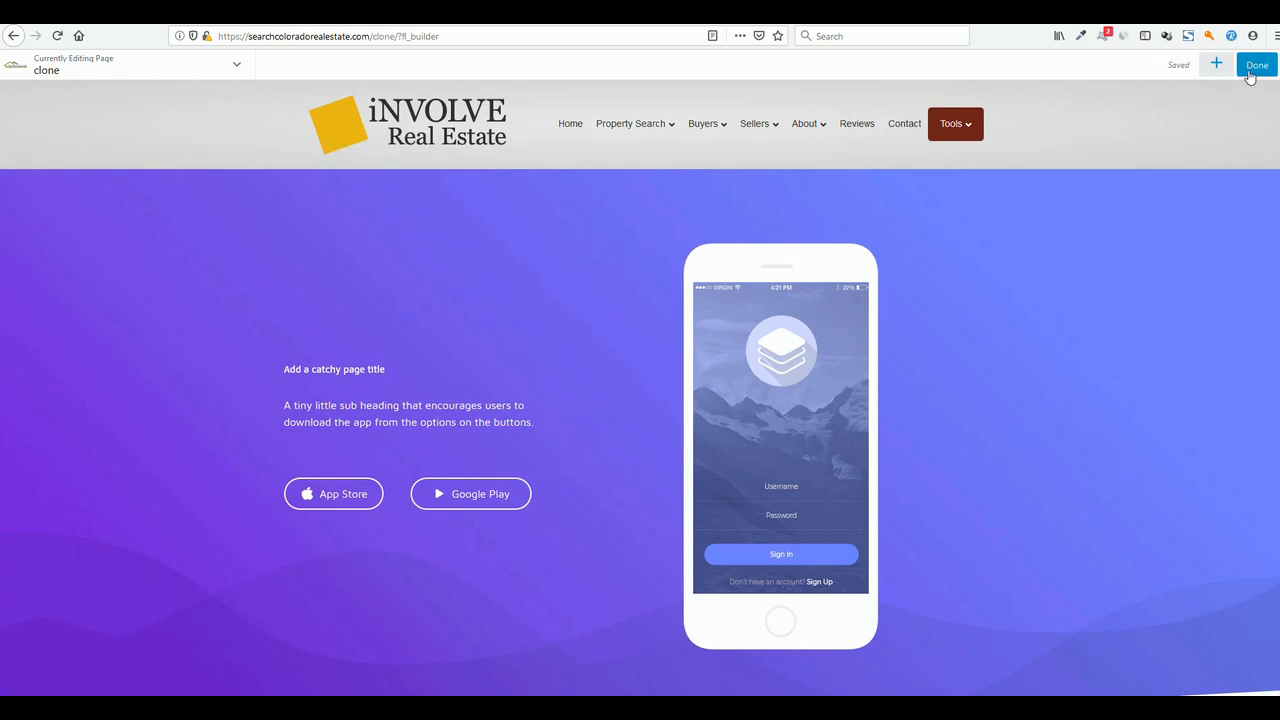
- Finish editing the clone page in Page Builder and check its published view
click(1252, 67)
click(1253, 68)
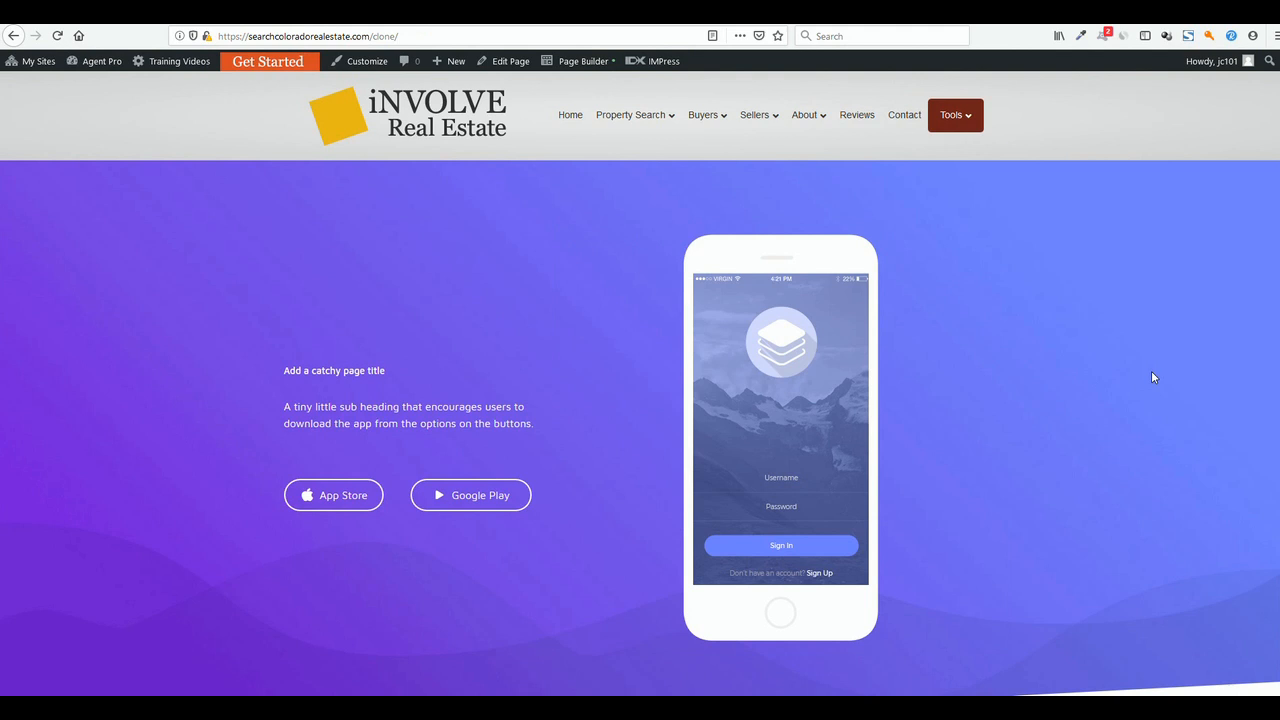
scroll(452, 362, down, 5)
scroll(480, 375, up, 5)
- Open the site's WordPress dashboard in a separate browser tab and display the Builder's list of templates
mouse_move(96, 62)
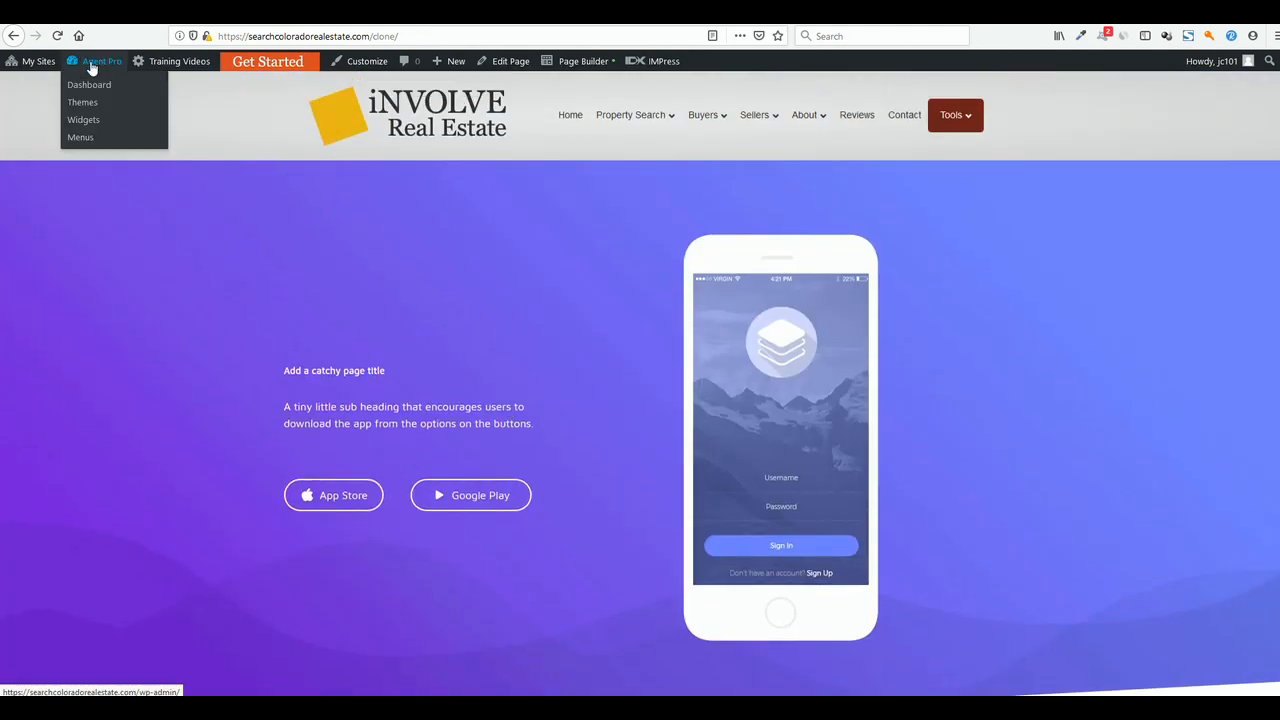
right_click(104, 86)
click(155, 92)
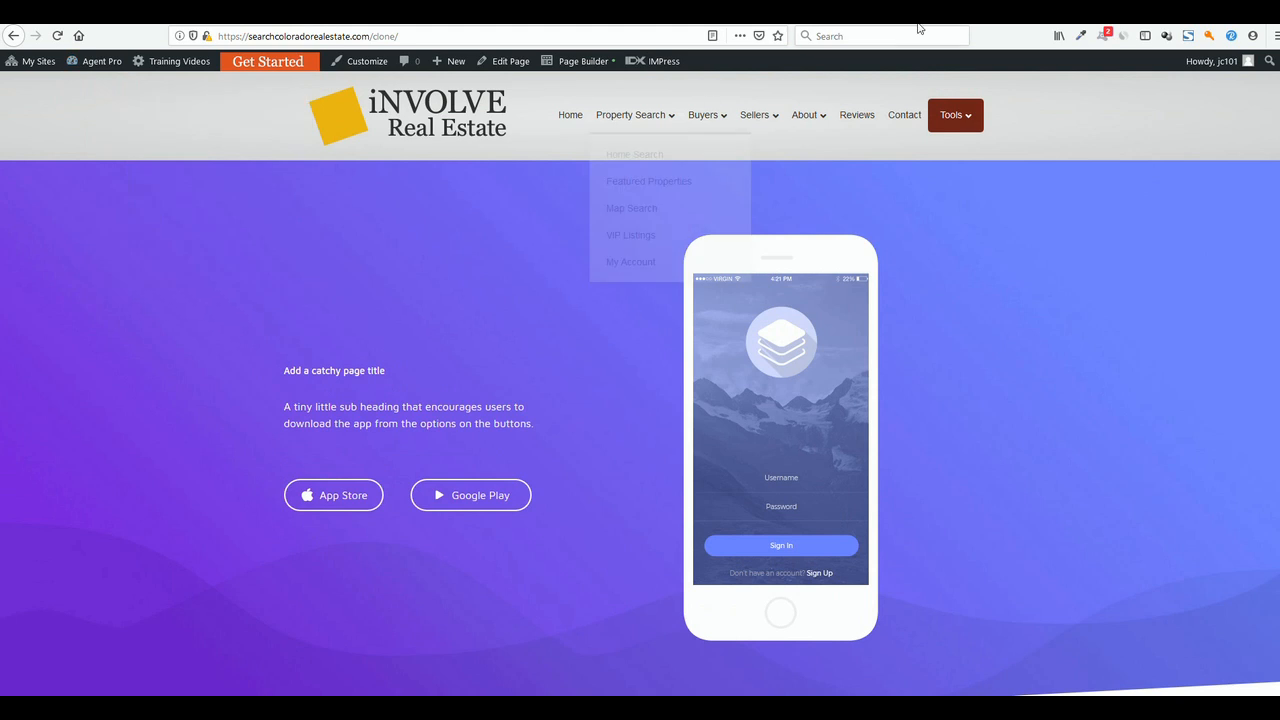
key(ctrl+Tab)
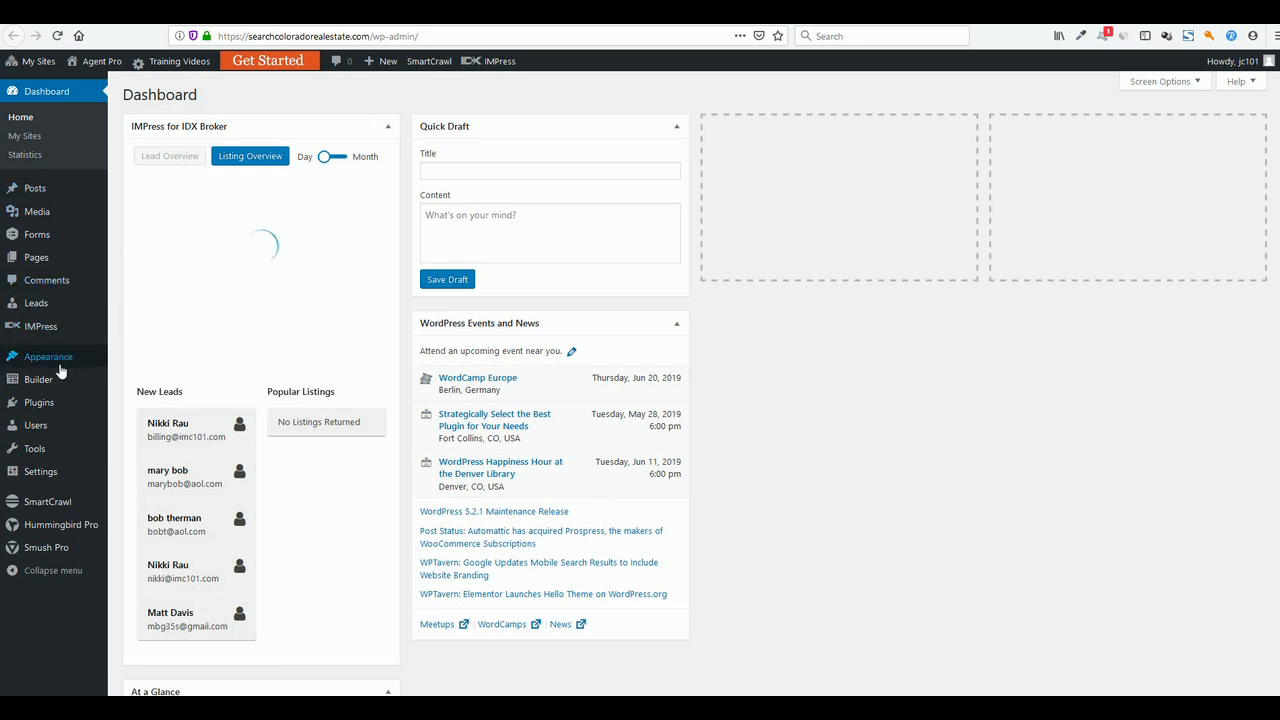
mouse_move(46, 384)
click(137, 384)
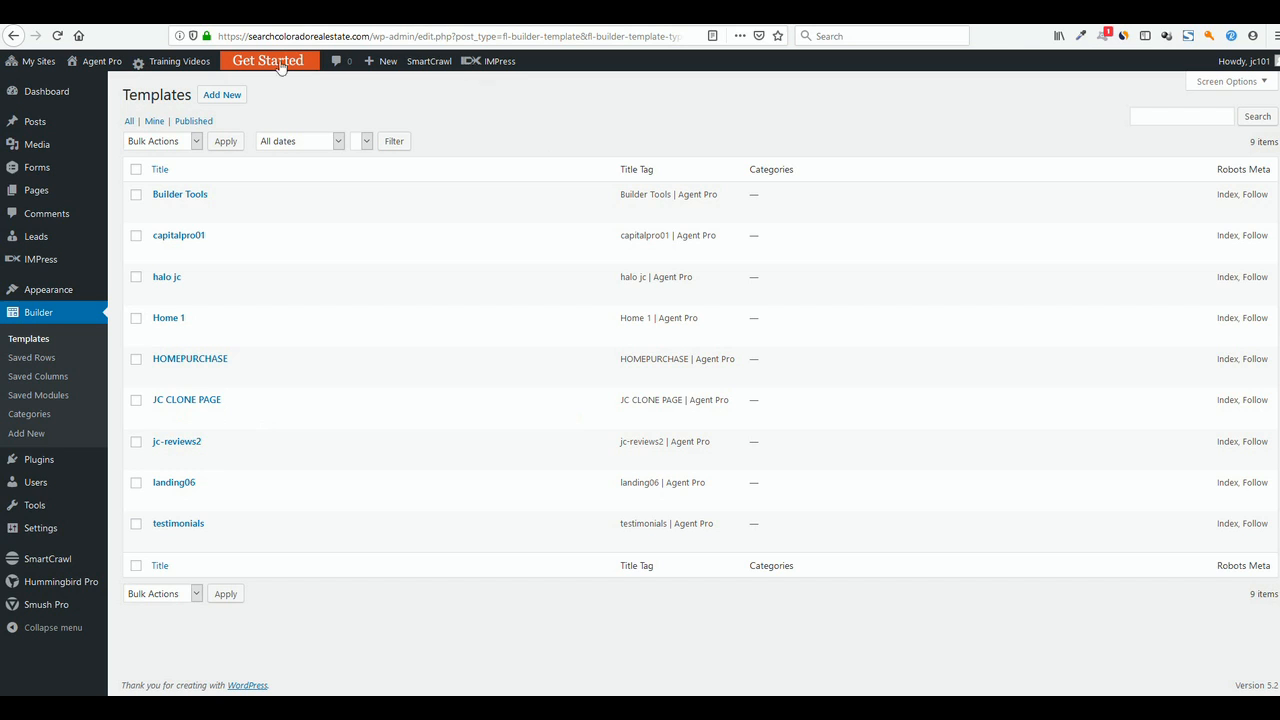
- Create a new page in another browser tab, title it JC CLONE PAGE, and launch Page Builder for it
mouse_move(389, 64)
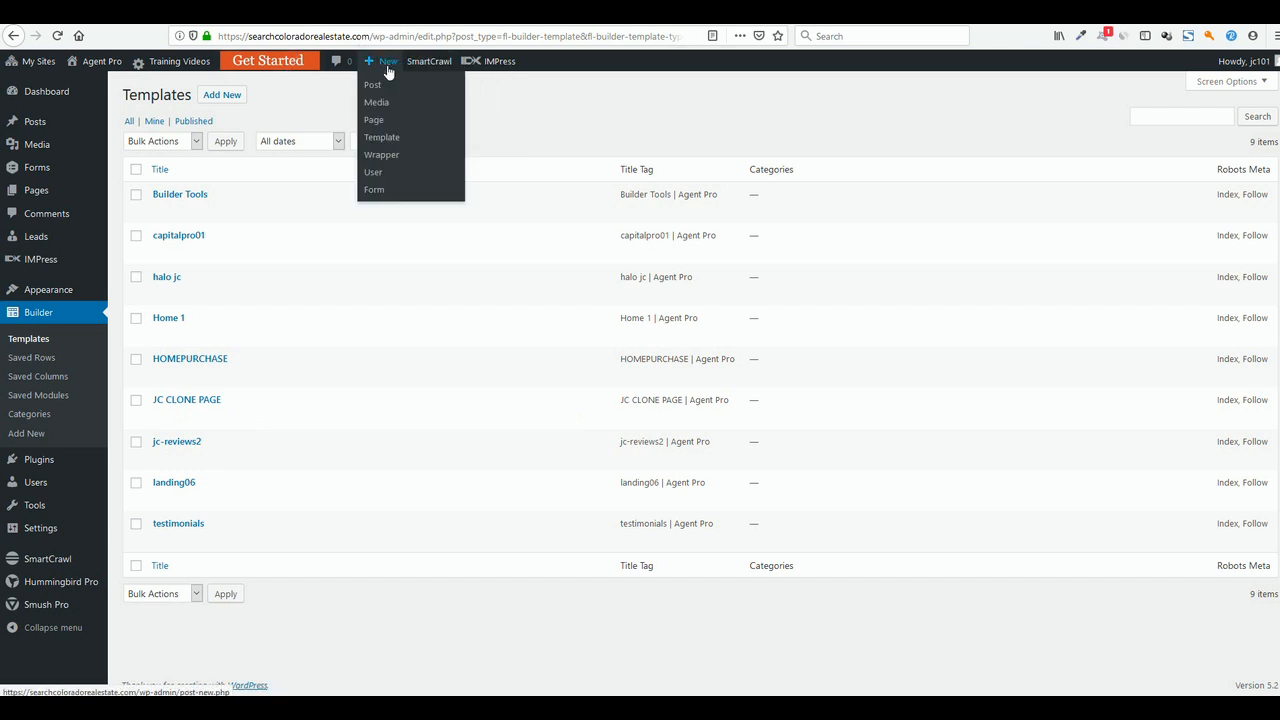
right_click(373, 119)
click(388, 126)
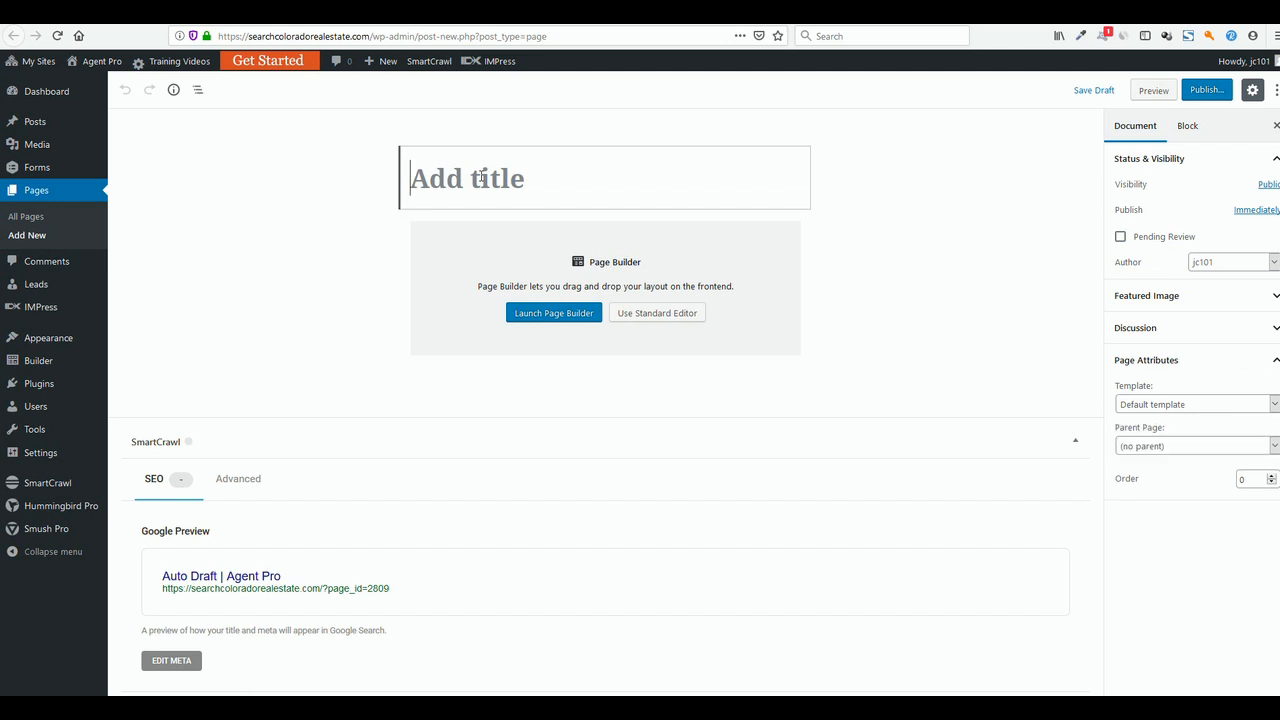
text(JC CLONE PAGE)
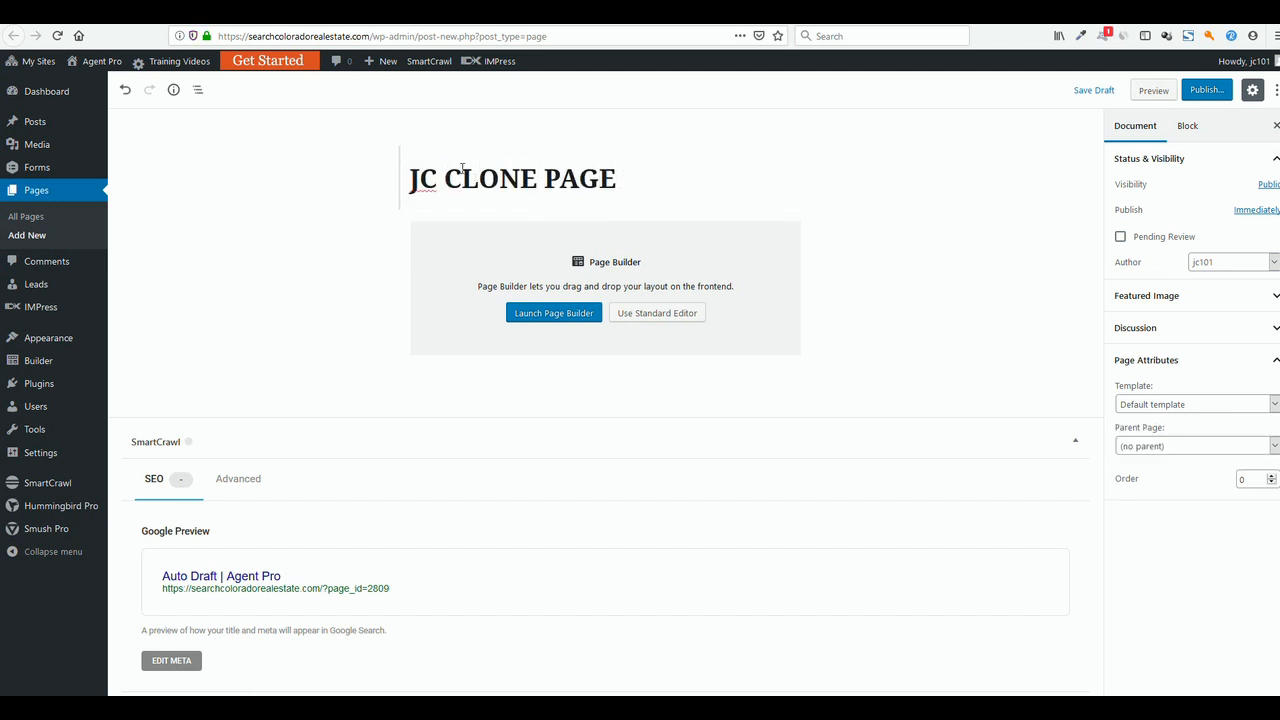
click(555, 313)
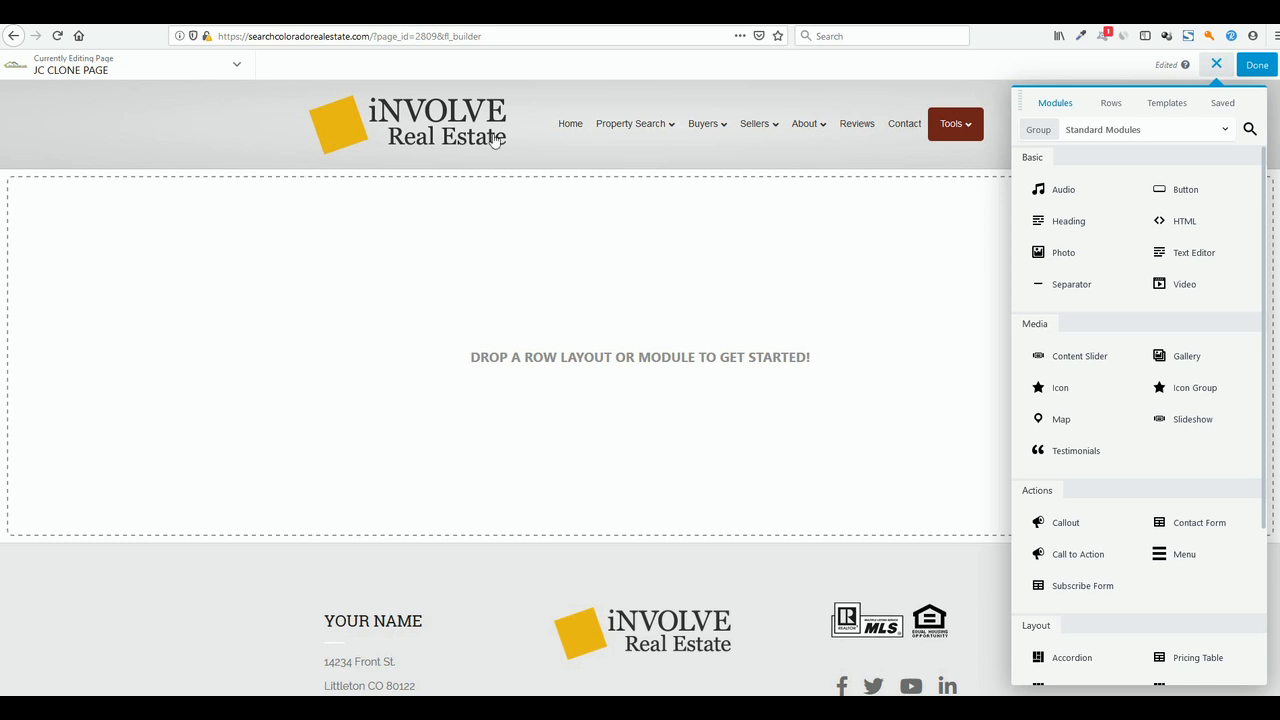
- Apply the JC CLONE PAGE layout from the Saved Templates group to the empty page
click(1172, 104)
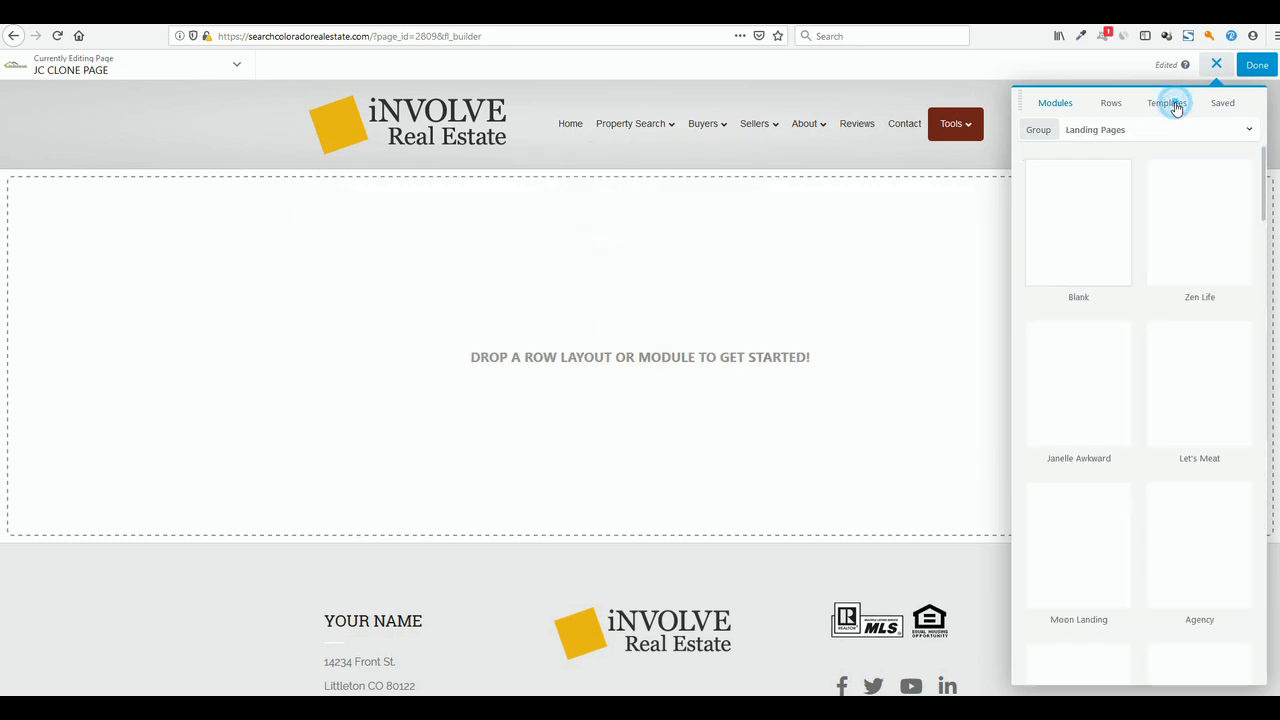
click(1134, 129)
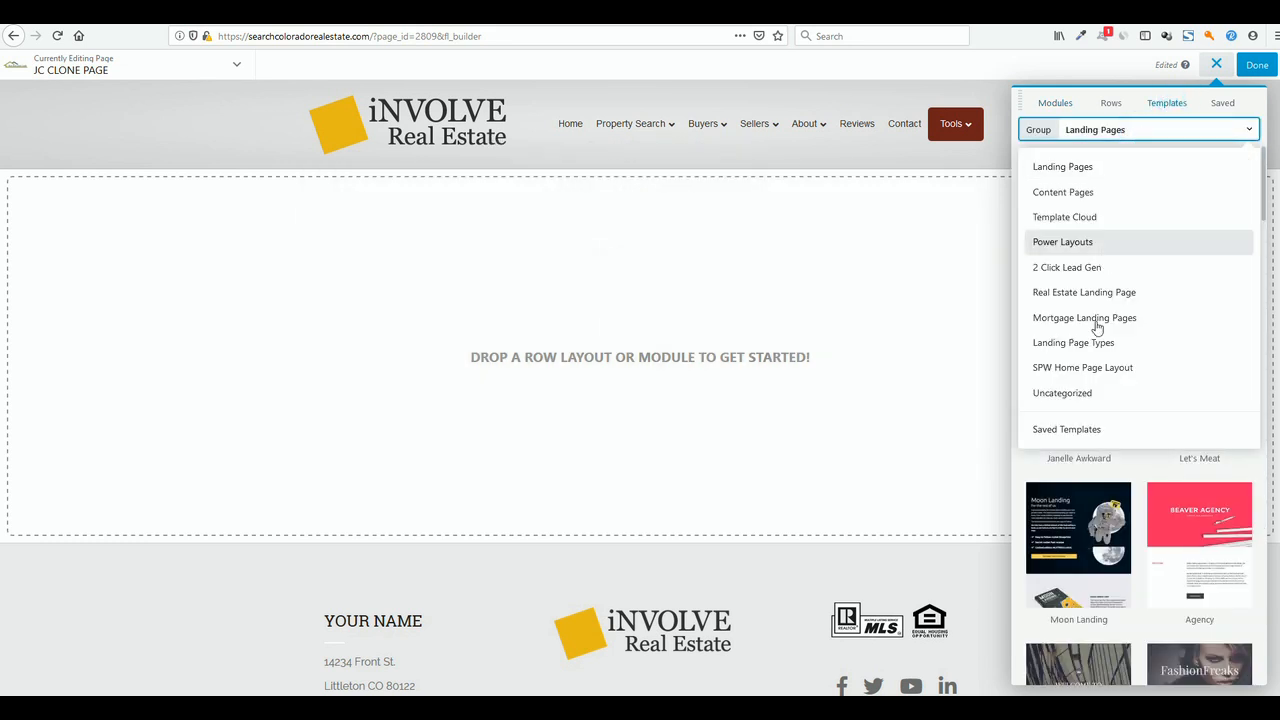
click(1070, 429)
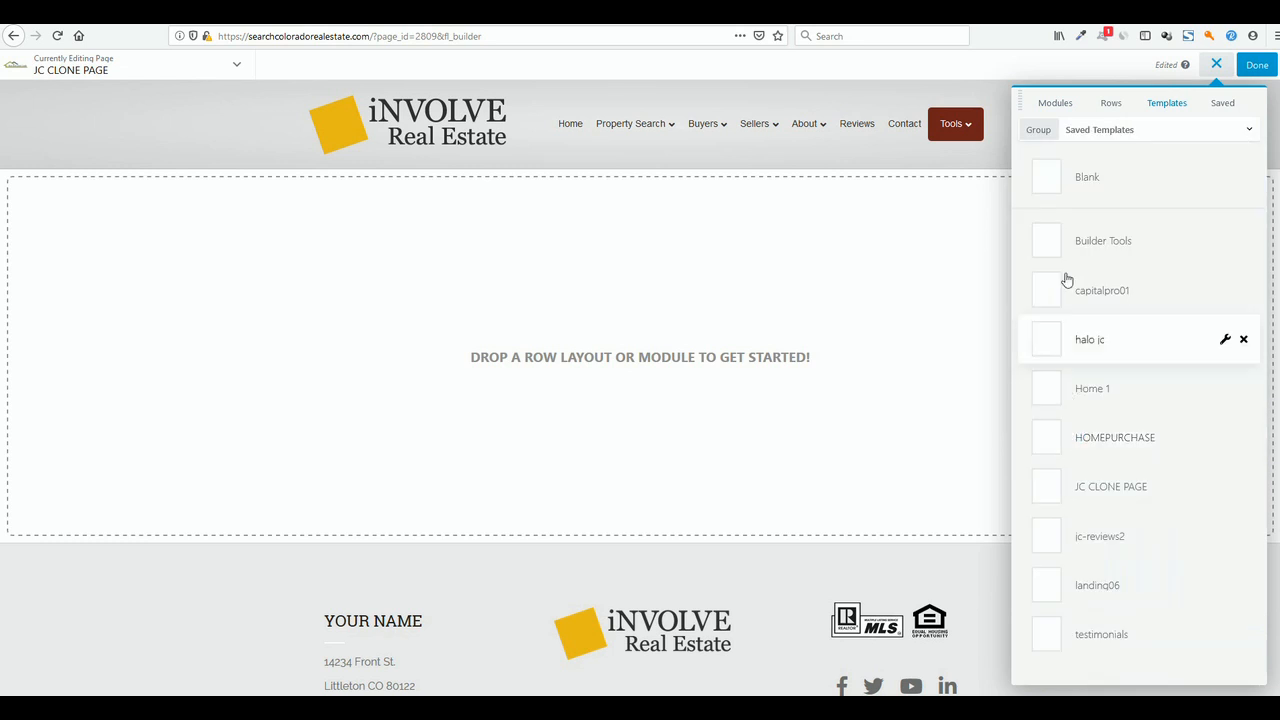
click(1095, 490)
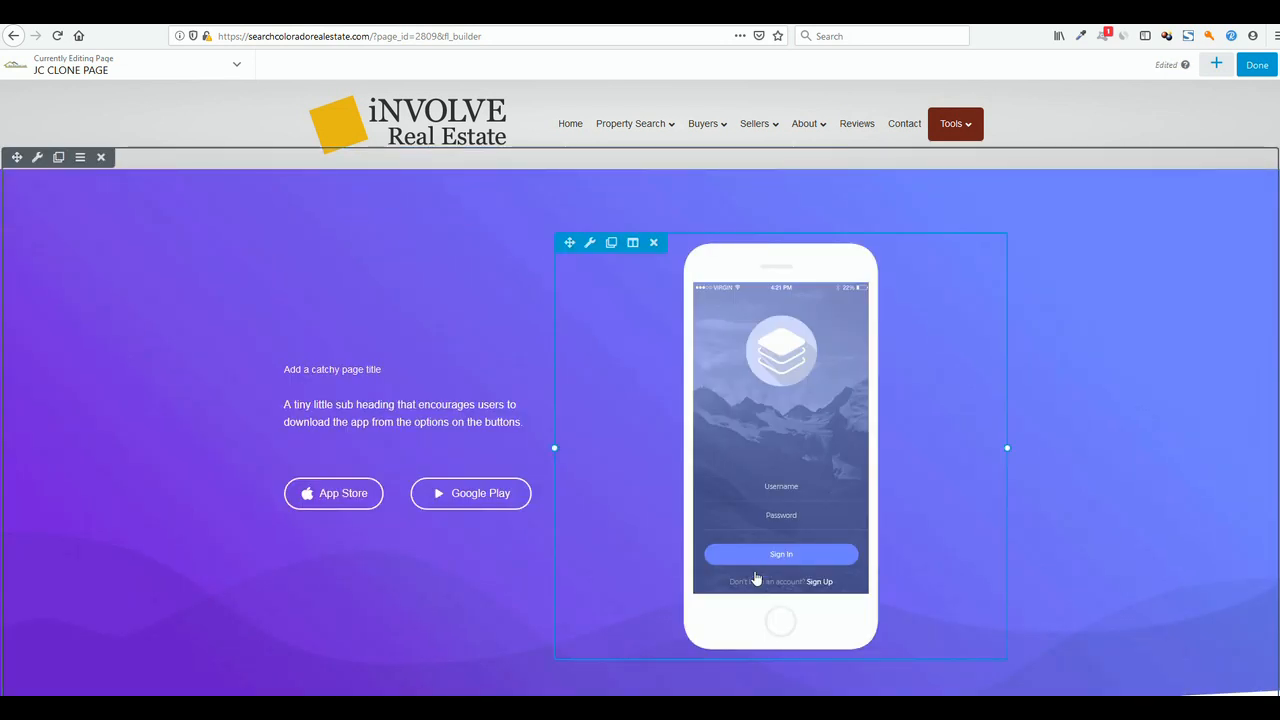
- Review the sections of the layout applied to the new page, down to the team section and beyond
scroll(757, 578, down, 3)
scroll(648, 523, down, 15)
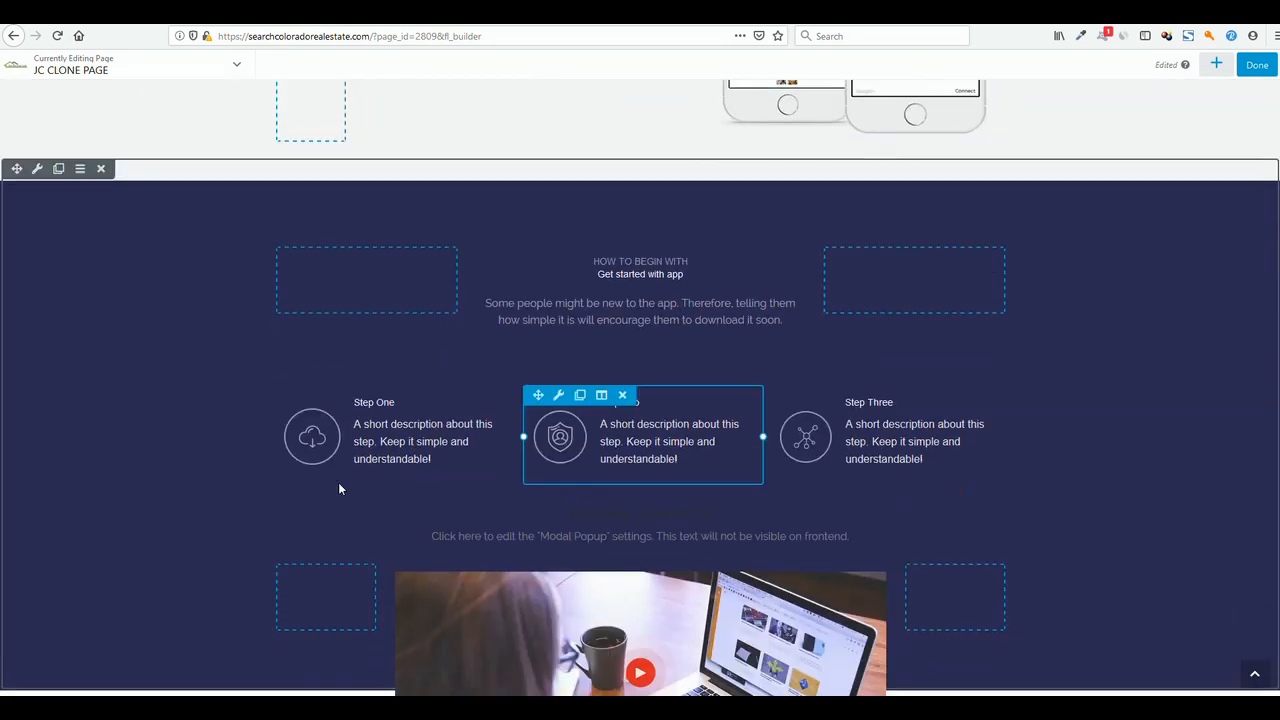
scroll(670, 564, down, 4)
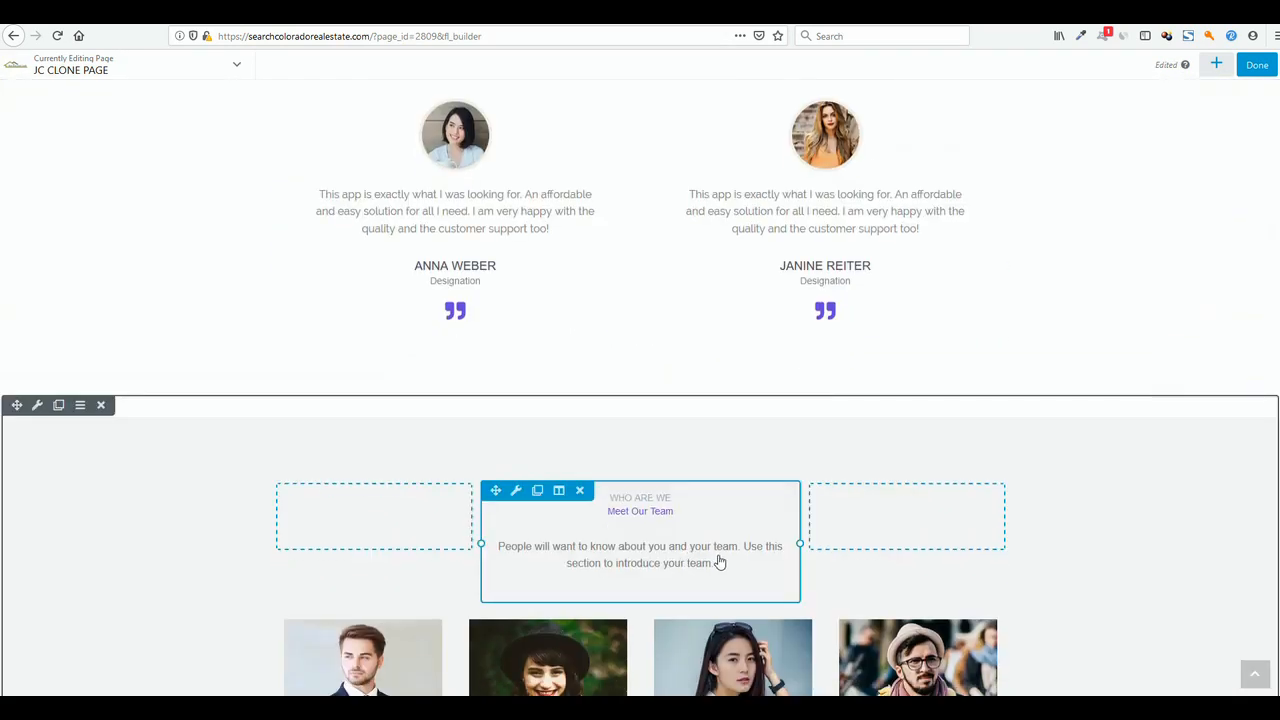
scroll(718, 555, down, 4)
scroll(725, 550, up, 7)
scroll(731, 546, up, 20)
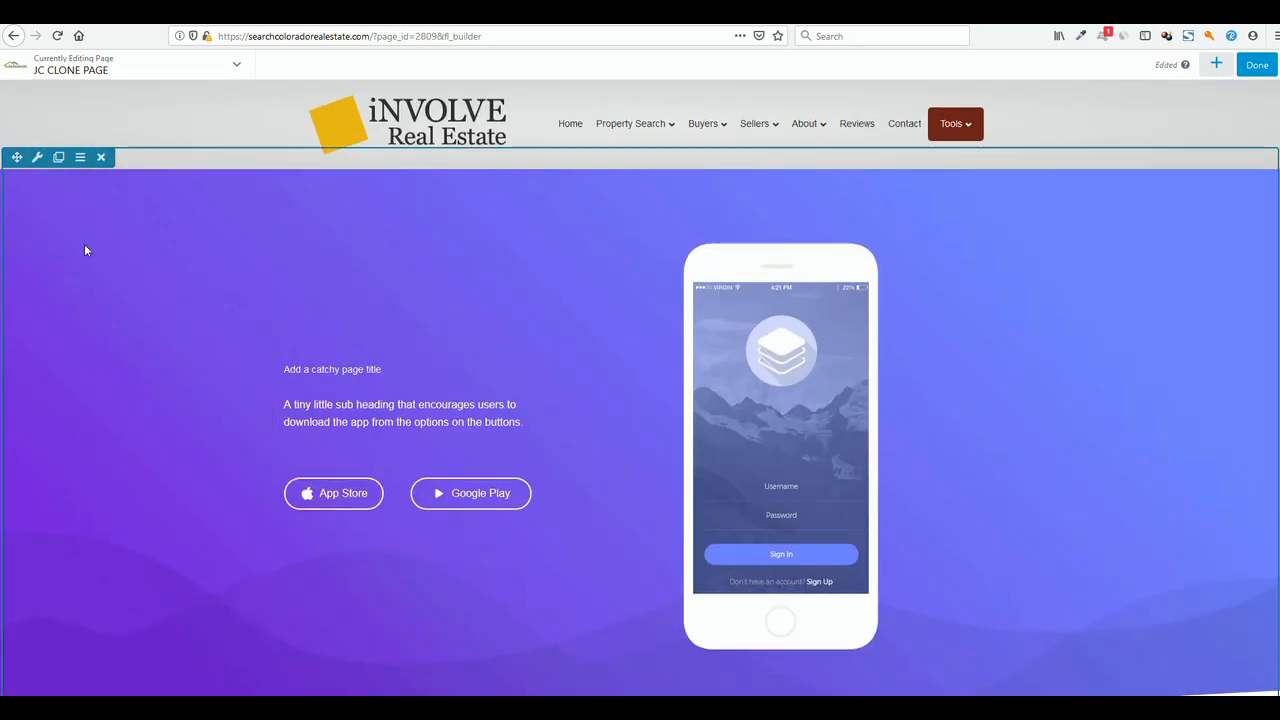
- Save the purple hero row with the phone image as a non-global reusable row named JC SAVE ROW
click(38, 158)
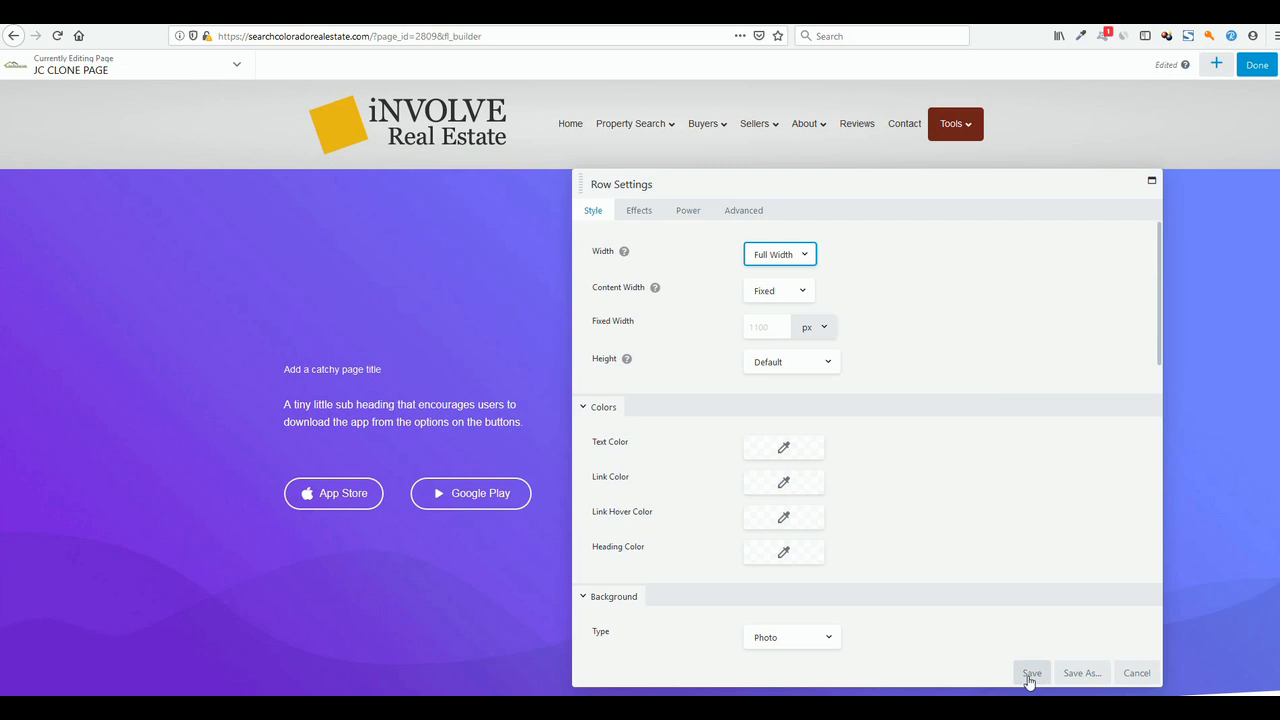
click(1084, 674)
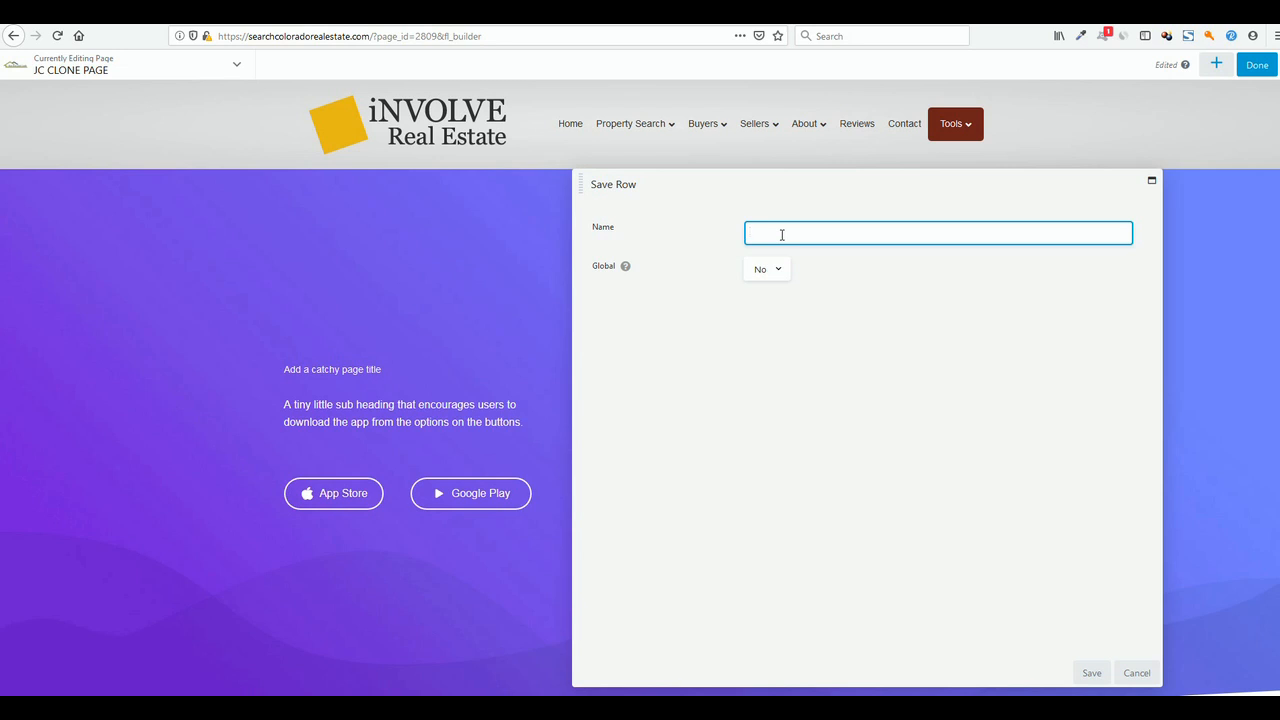
text(JC SAVE ROW)
click(760, 272)
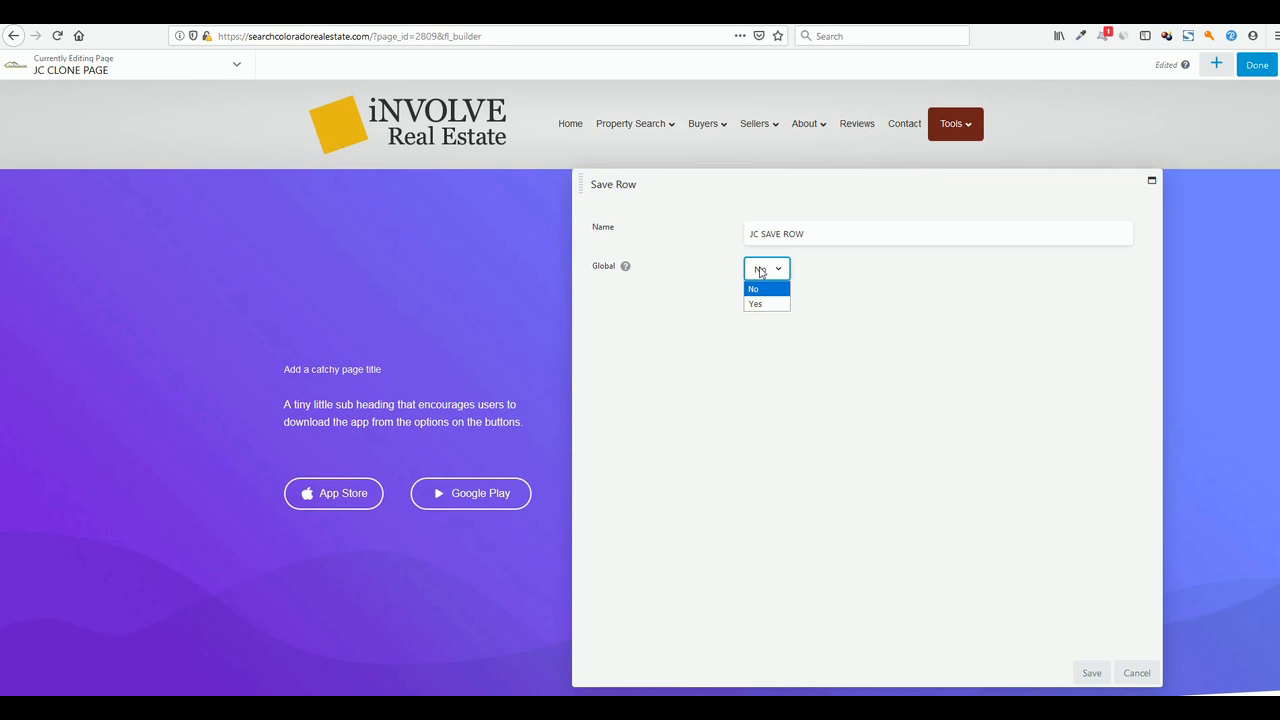
click(840, 269)
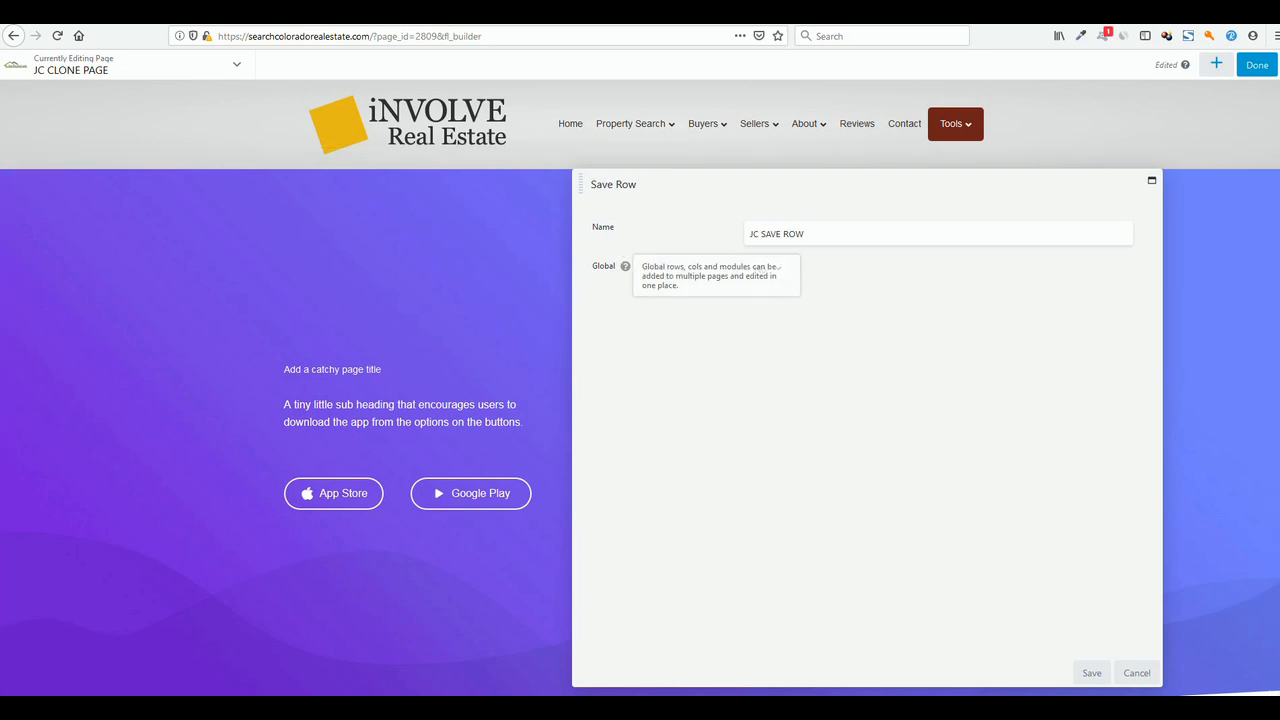
click(1091, 673)
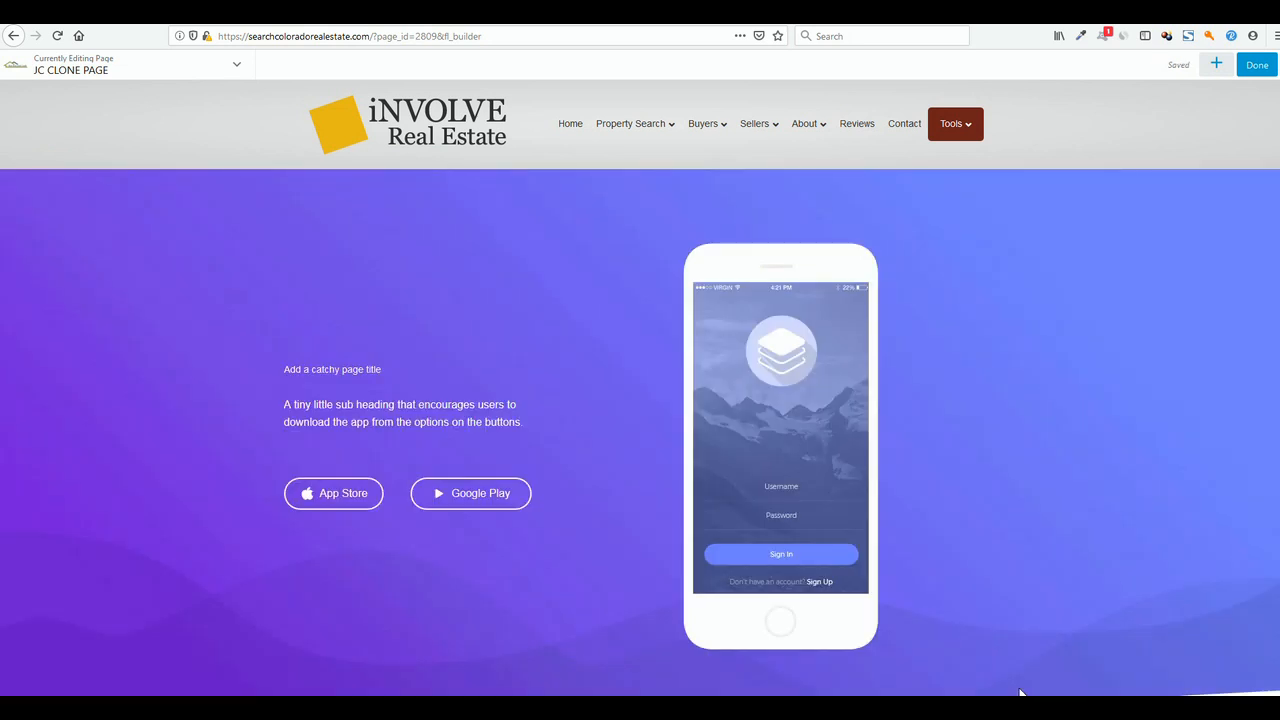
- Insert the saved row JC SAVE ROW from the Saved Rows group above the page's hero row and check its placement
click(1216, 65)
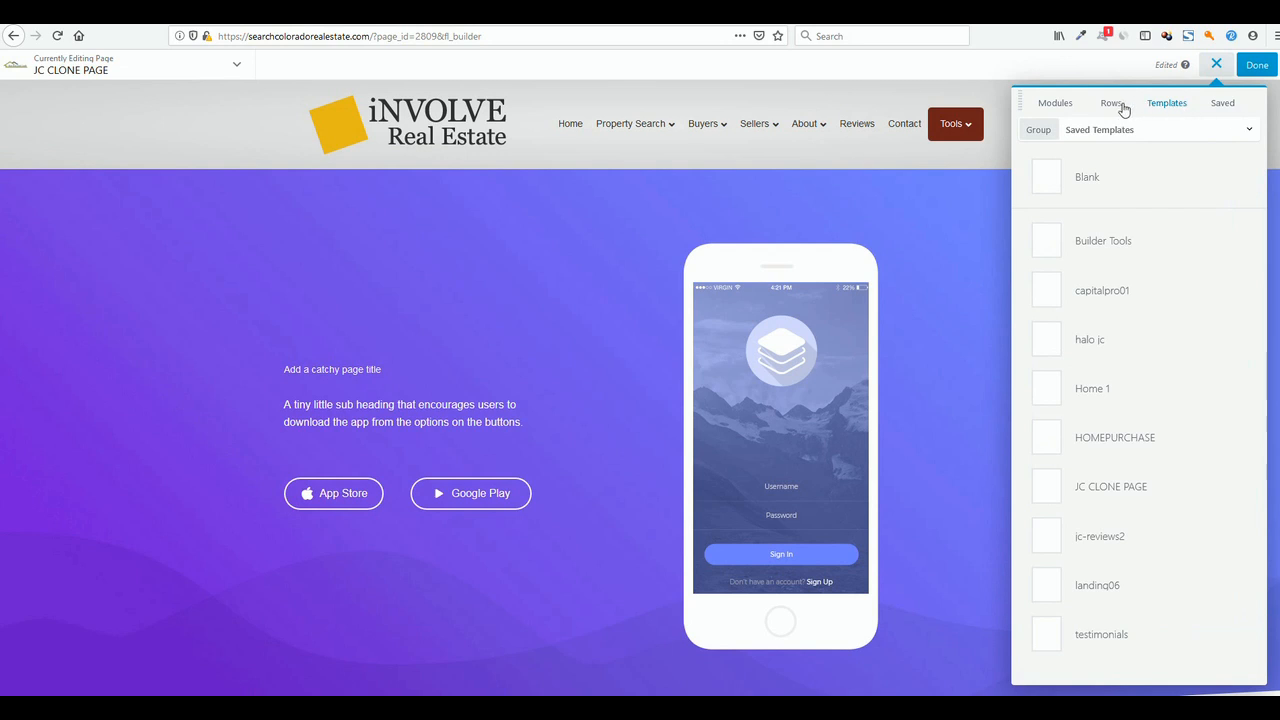
click(1113, 103)
click(1114, 129)
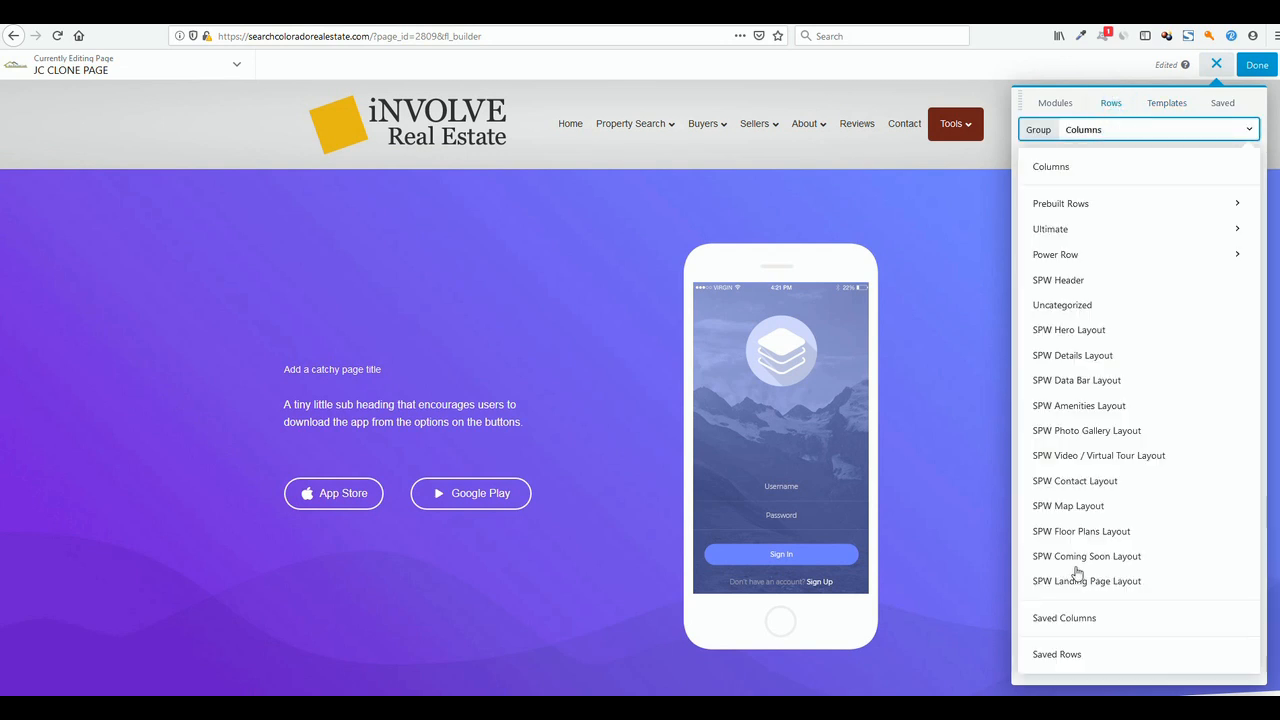
click(1056, 658)
mouse_move(1071, 461)
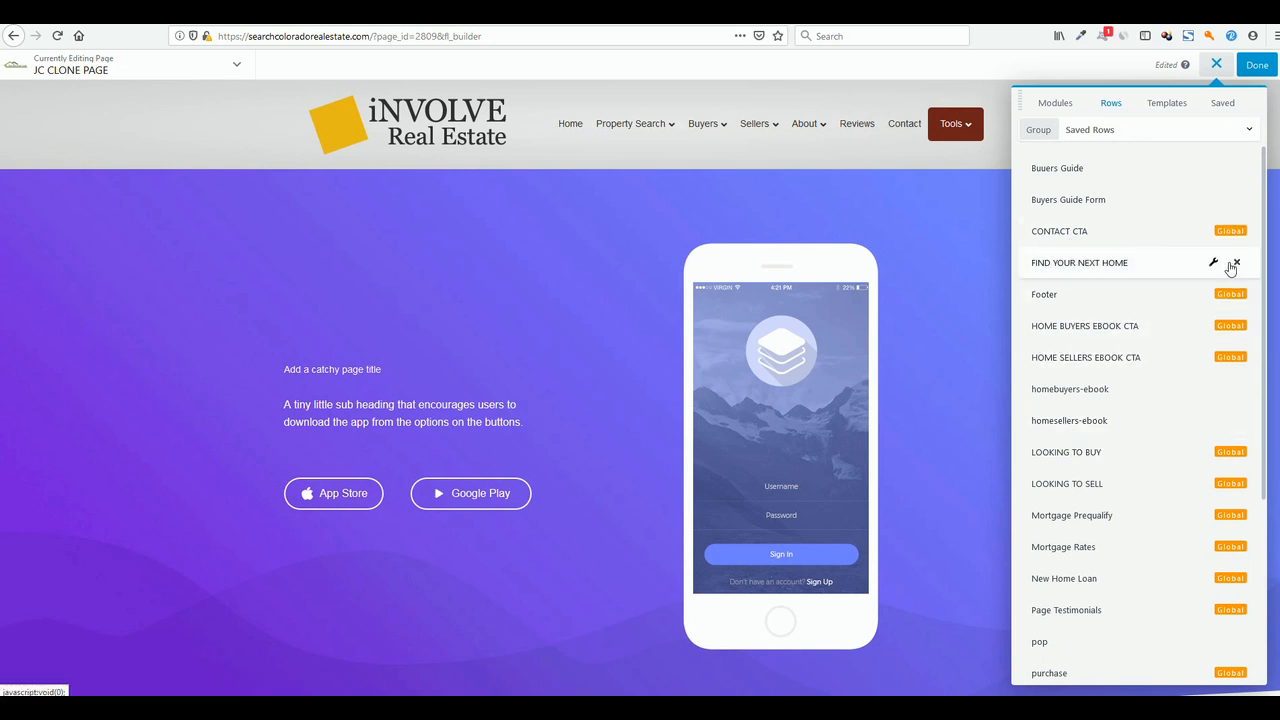
scroll(1220, 540, down, 3)
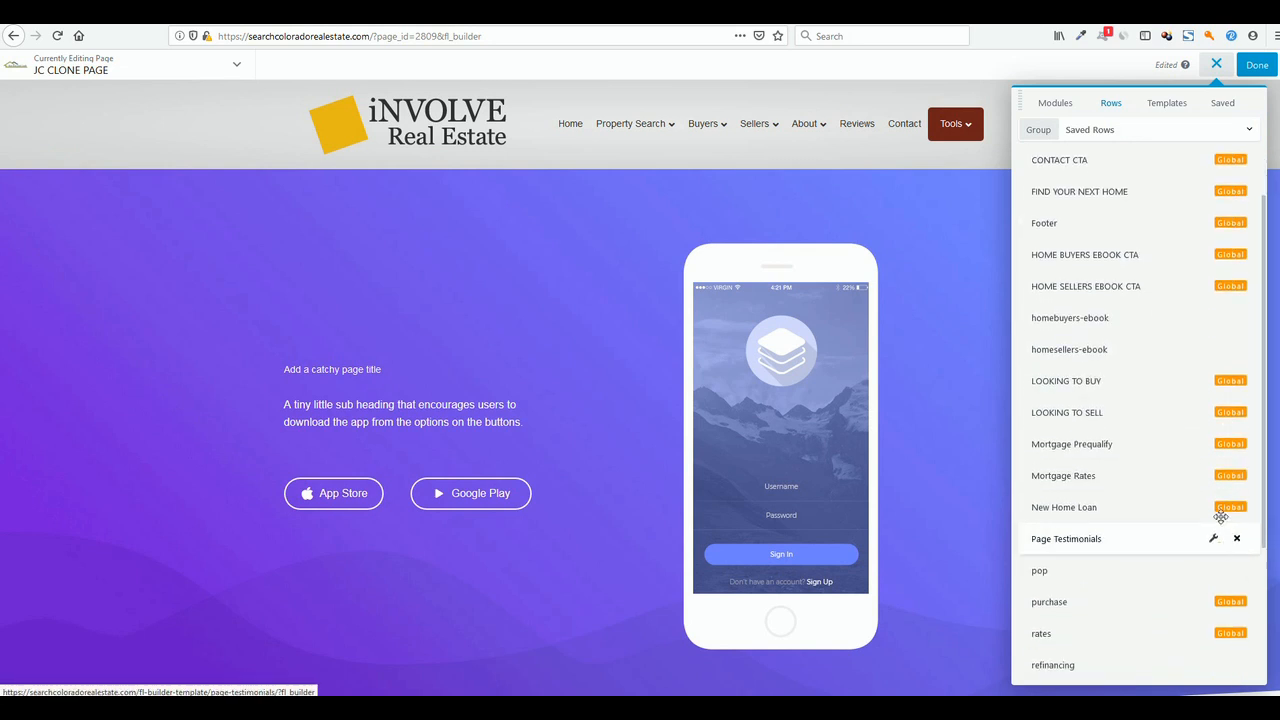
scroll(1170, 359, down, 3)
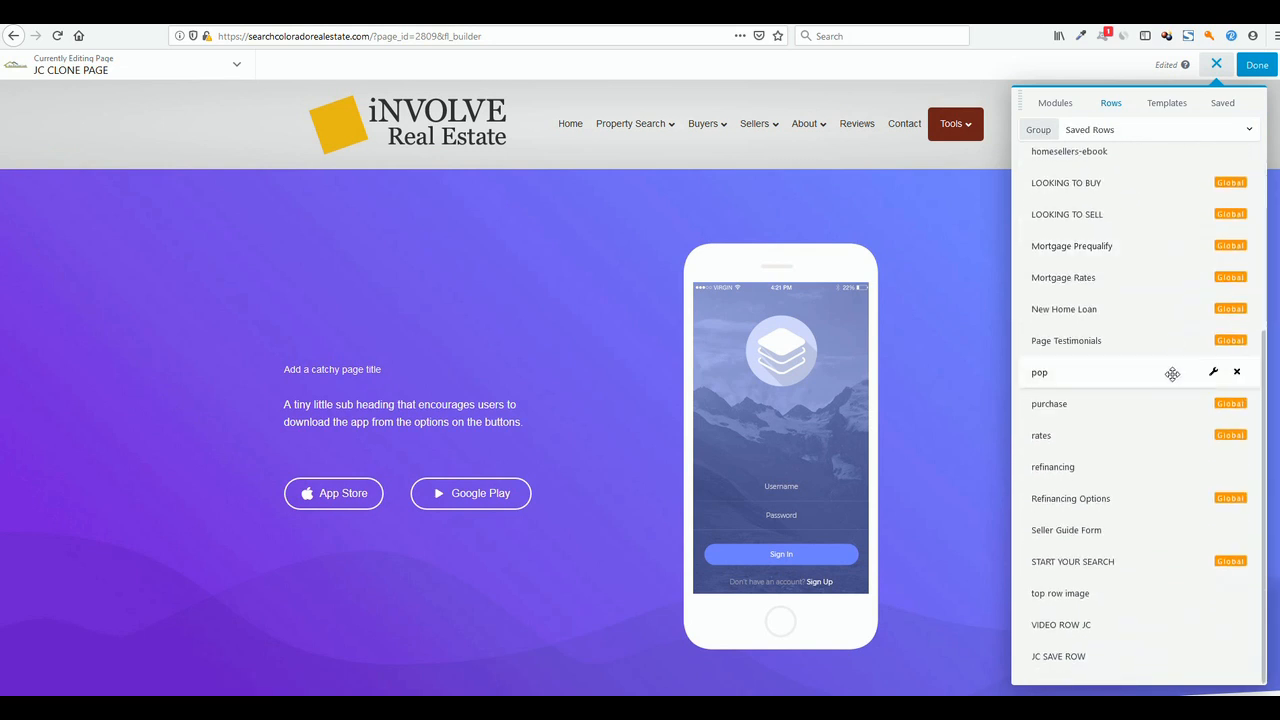
drag(1074, 656, 462, 176)
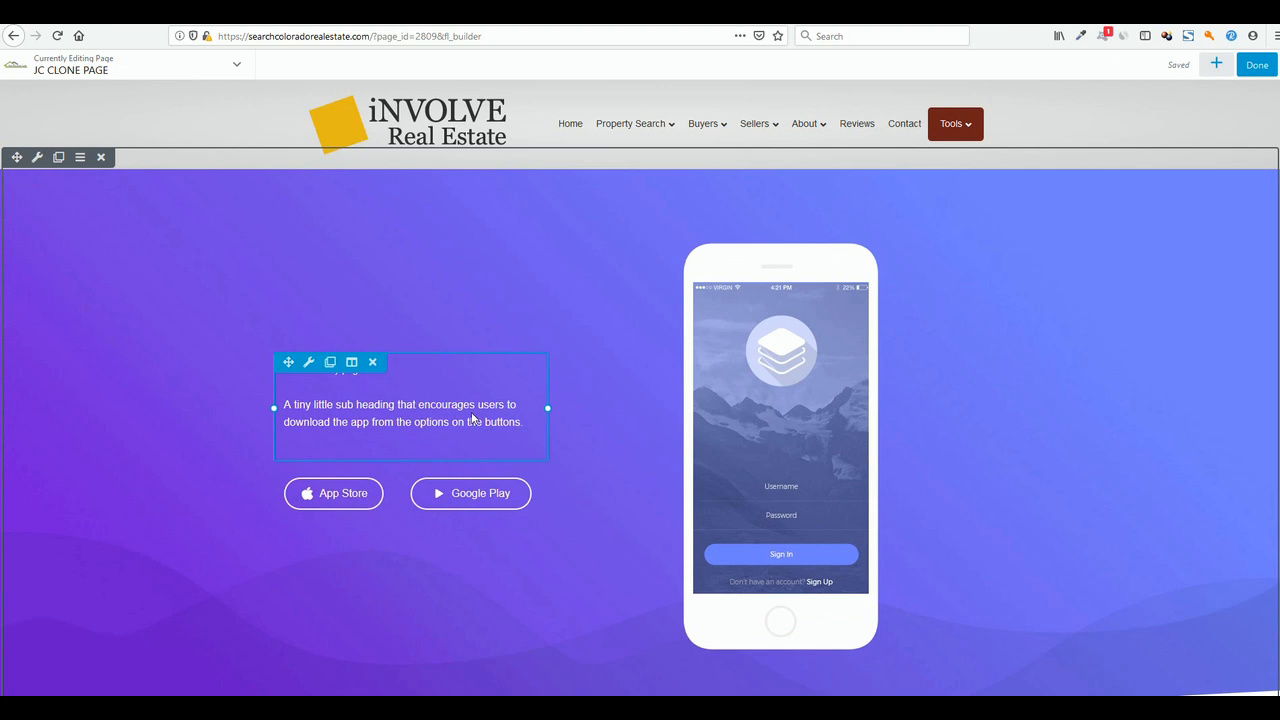
scroll(700, 440, down, 8)
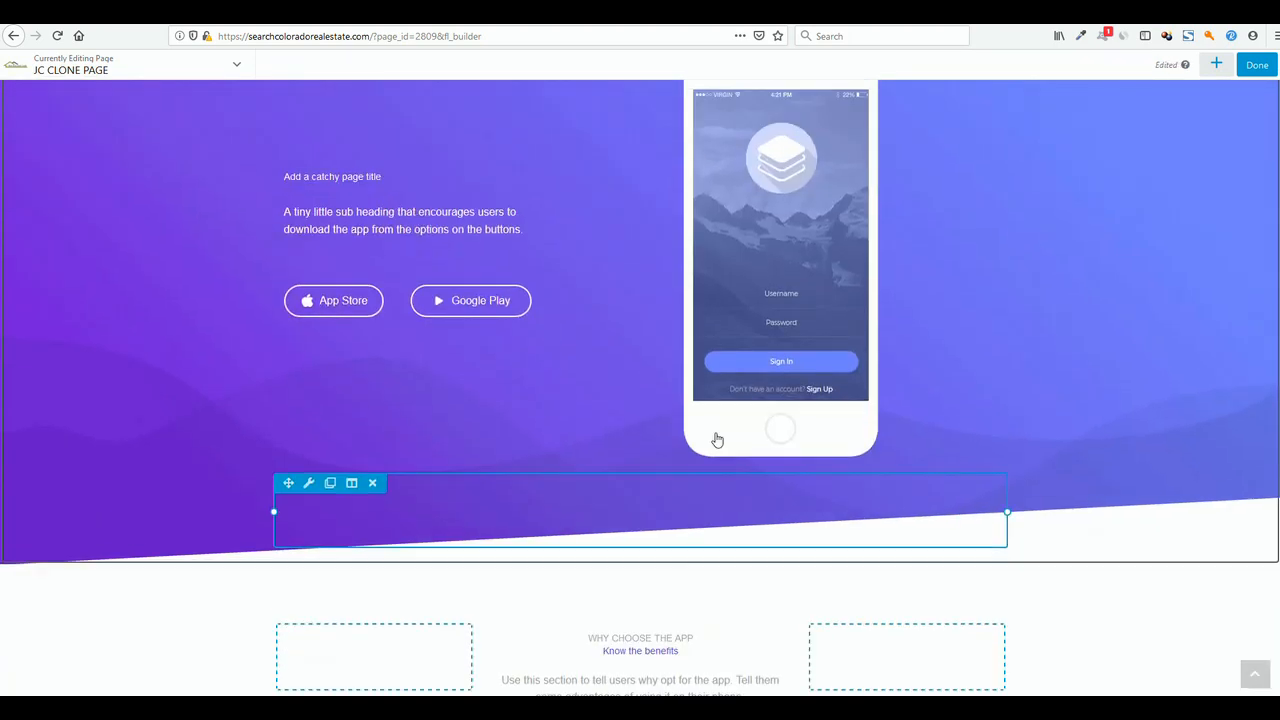
scroll(717, 440, up, 5)
- Look through the Builder's saved items, covering saved rows, saved columns and saved modules
click(1227, 73)
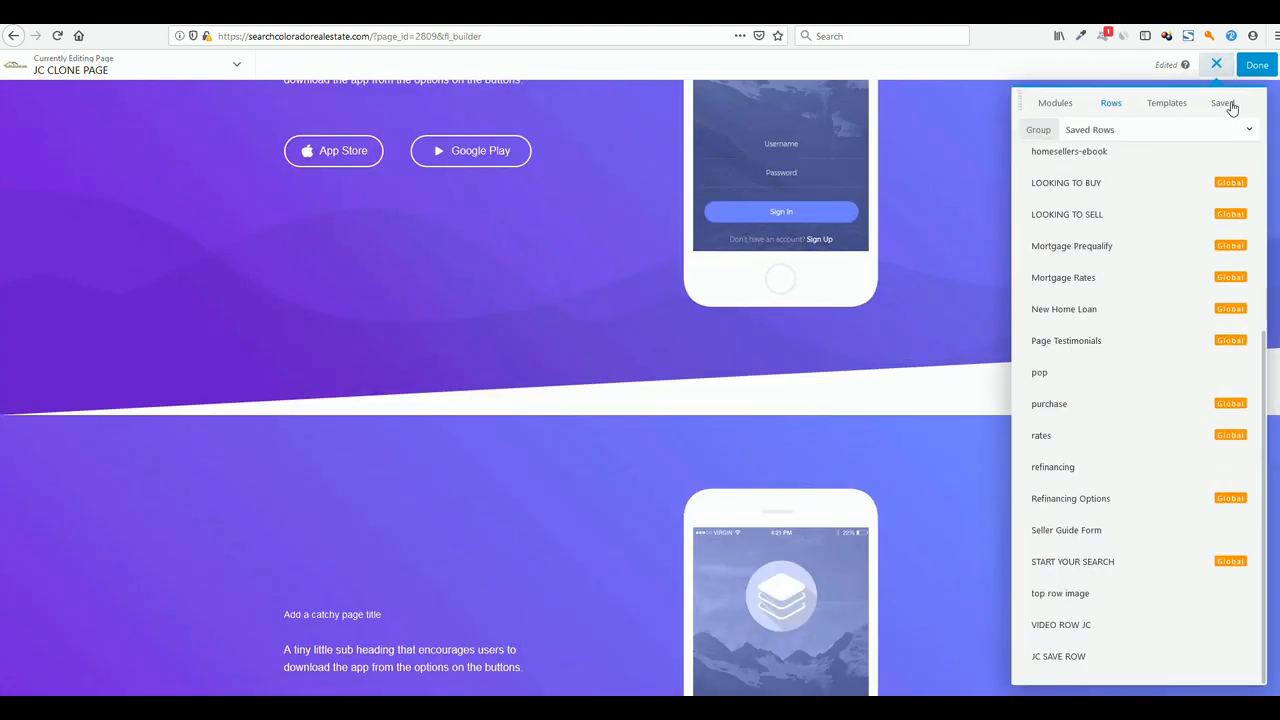
click(1230, 106)
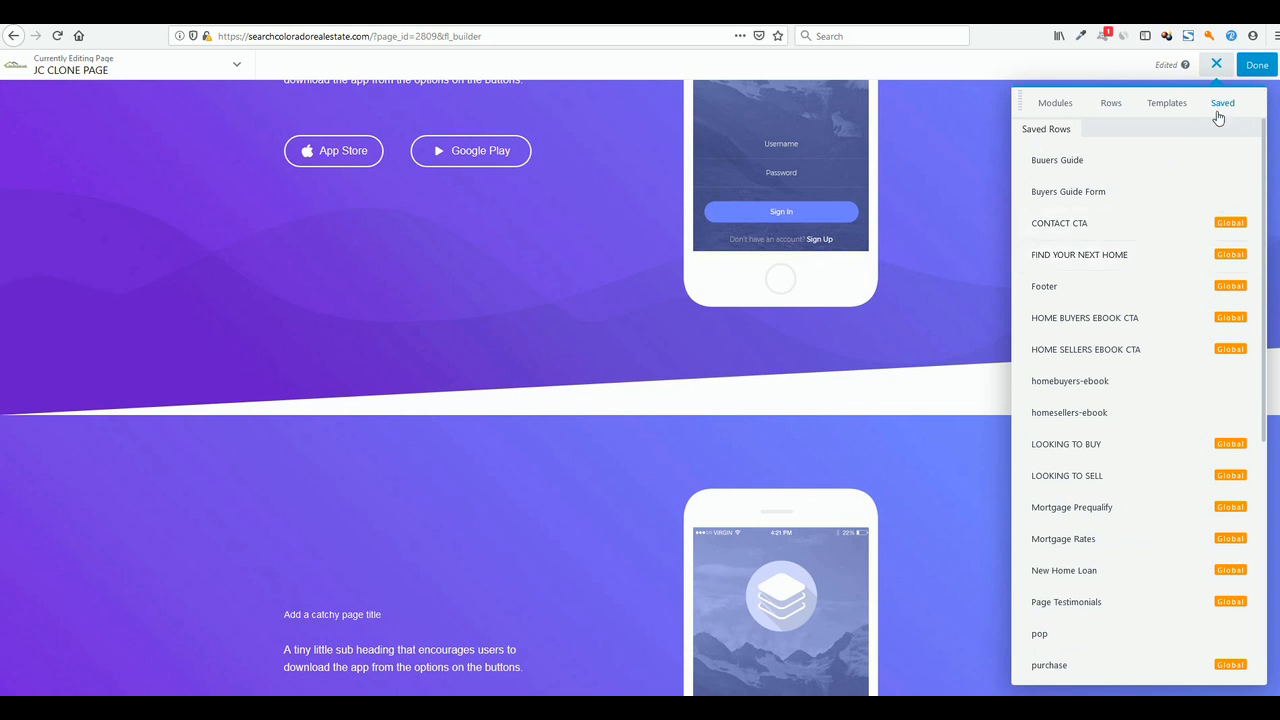
scroll(1146, 460, down, 5)
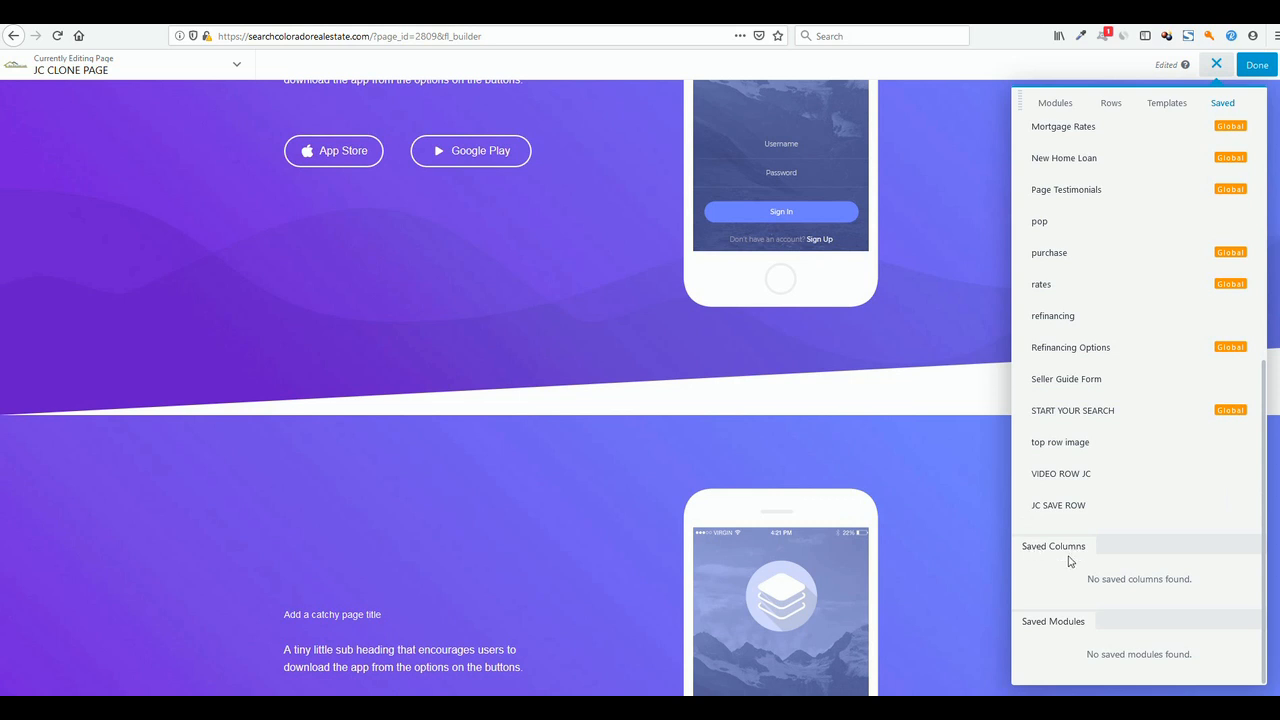
scroll(1135, 560, up, 3)
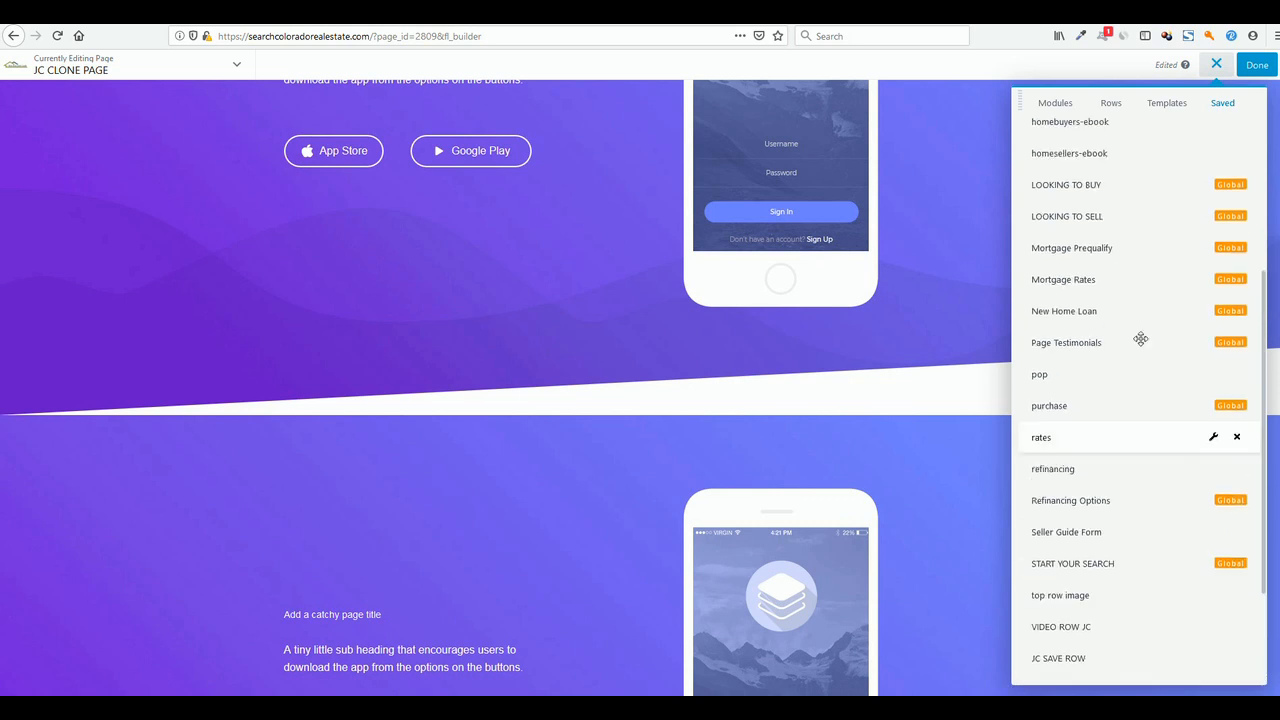
click(917, 388)
click(1137, 673)
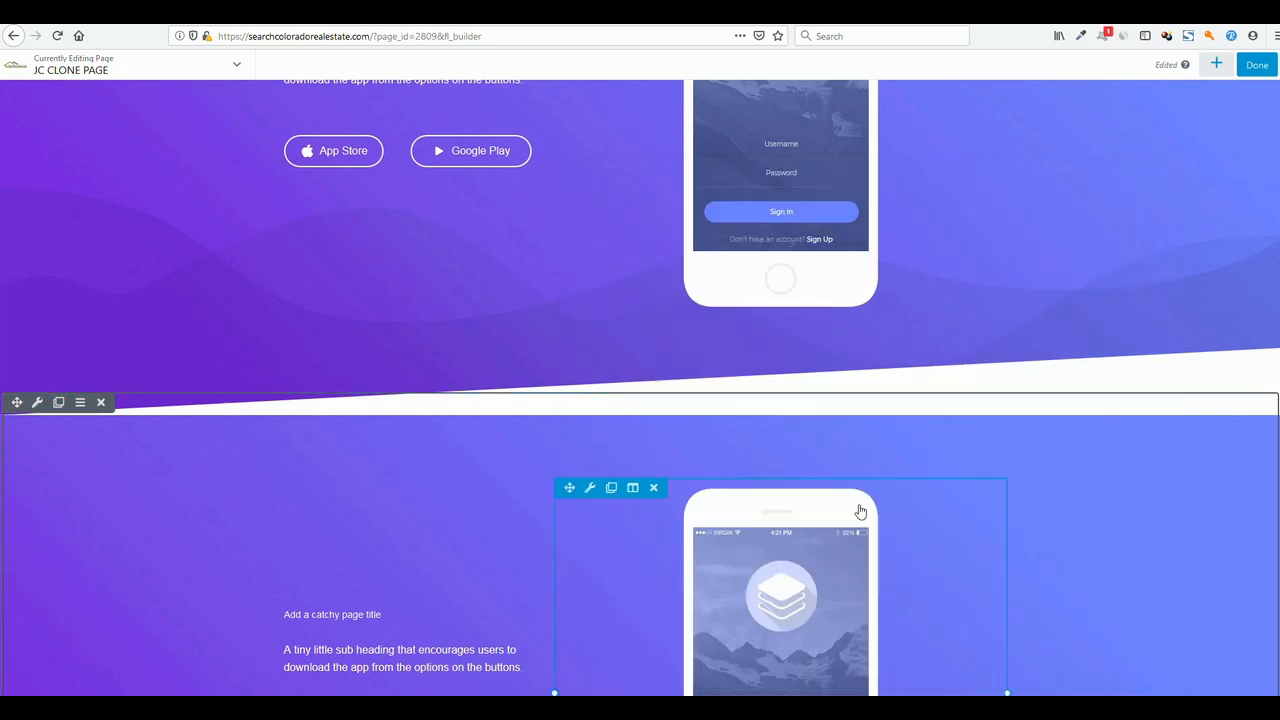
- Save the phone photo module in the top hero row as a reusable module named JC SAVES MOD
scroll(700, 300, up, 5)
click(591, 244)
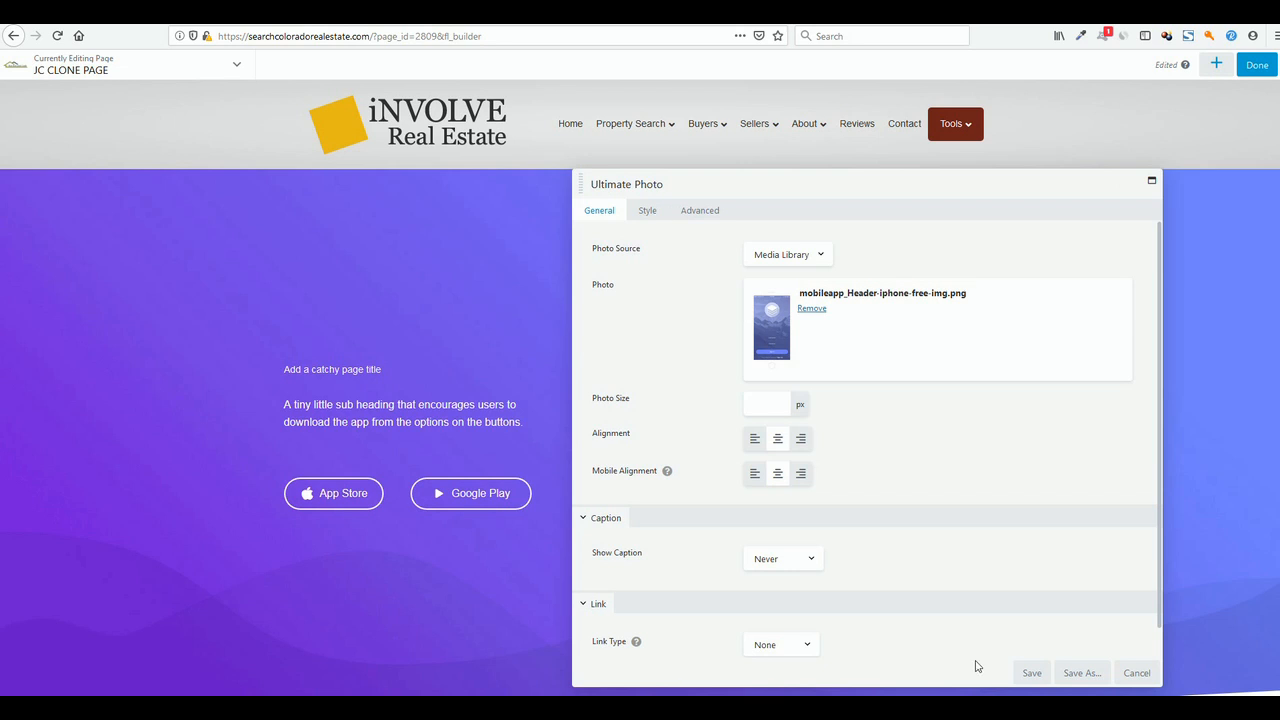
click(1085, 676)
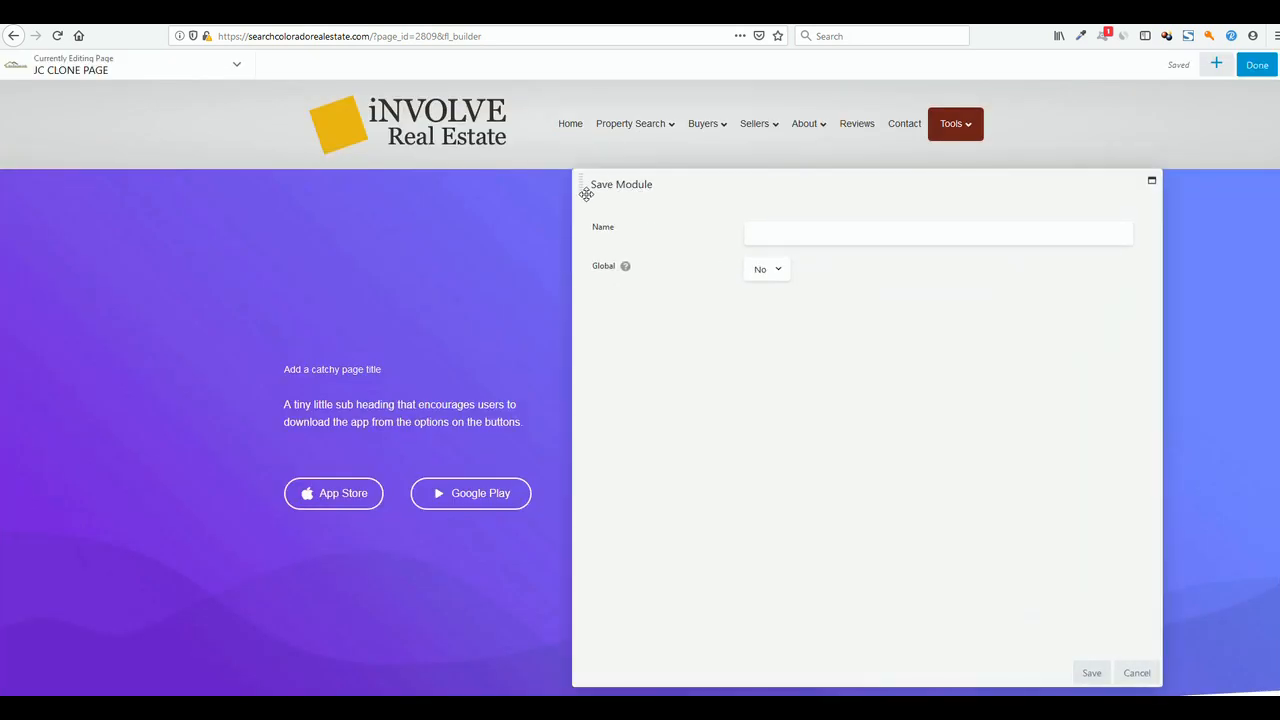
click(787, 230)
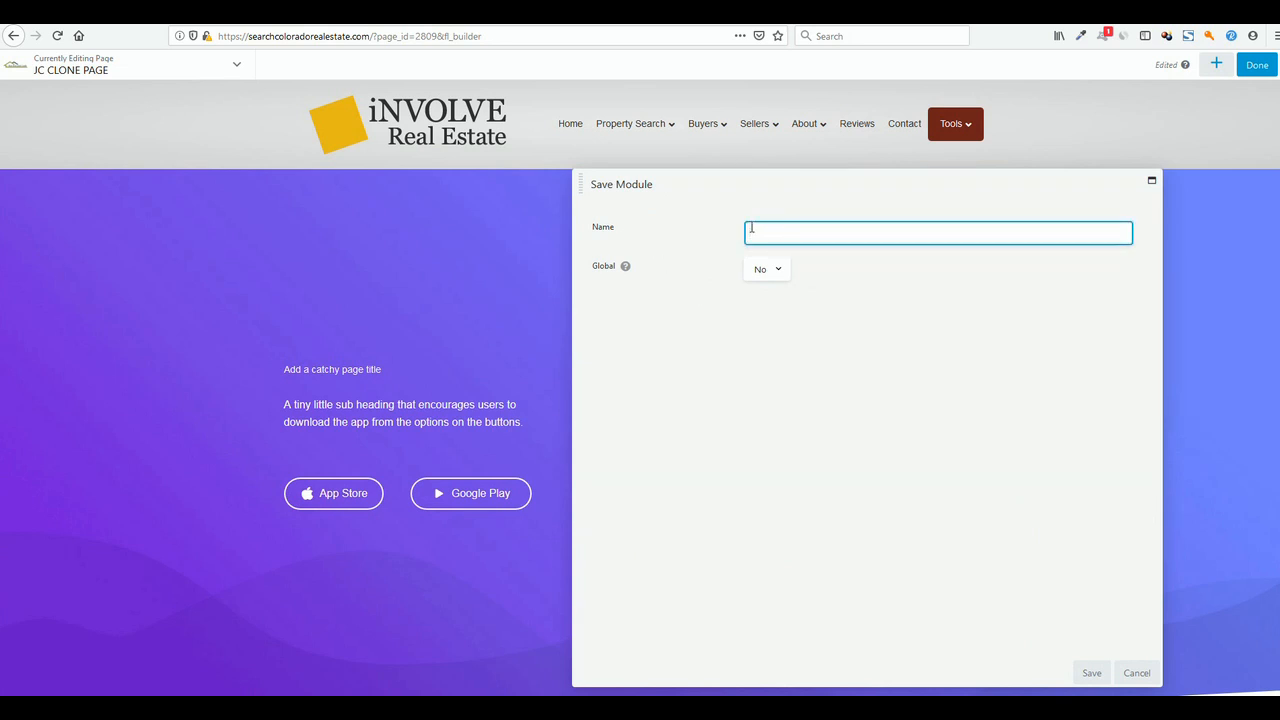
text(JC SAVES MOD)
click(1087, 673)
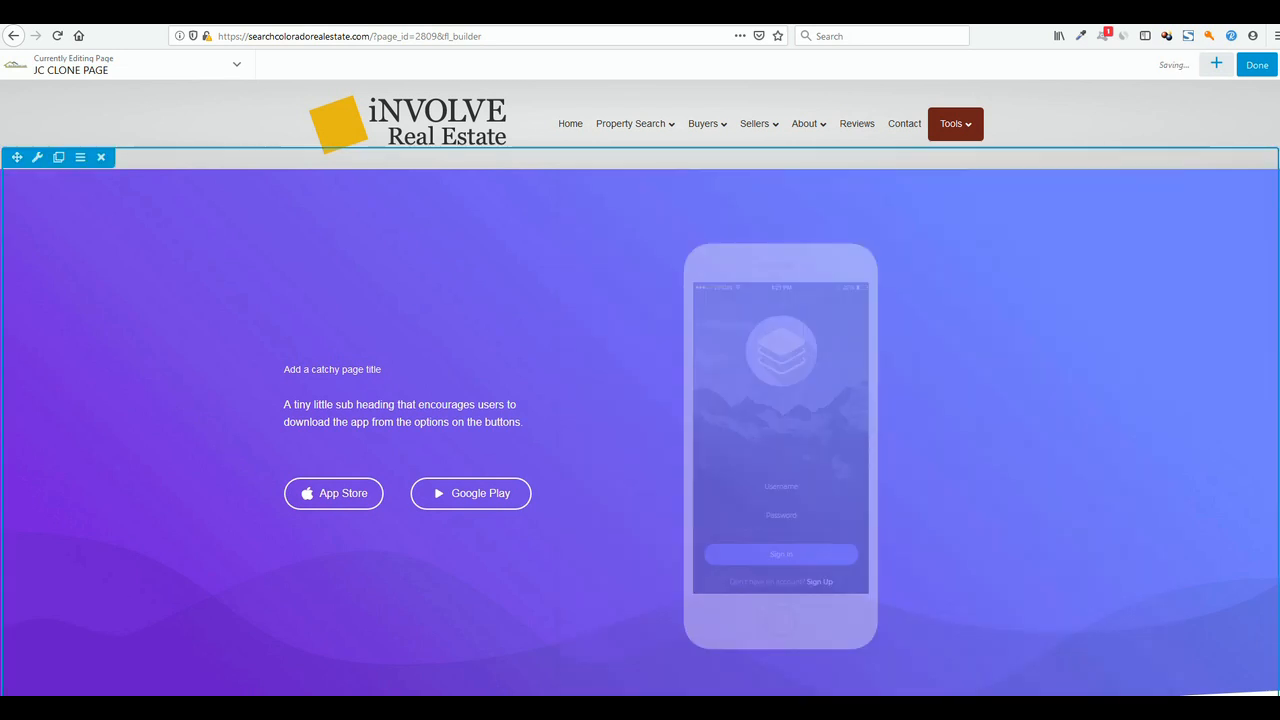
- Insert the saved module JC SAVES MOD above the top hero row and accept its photo settings
click(1217, 64)
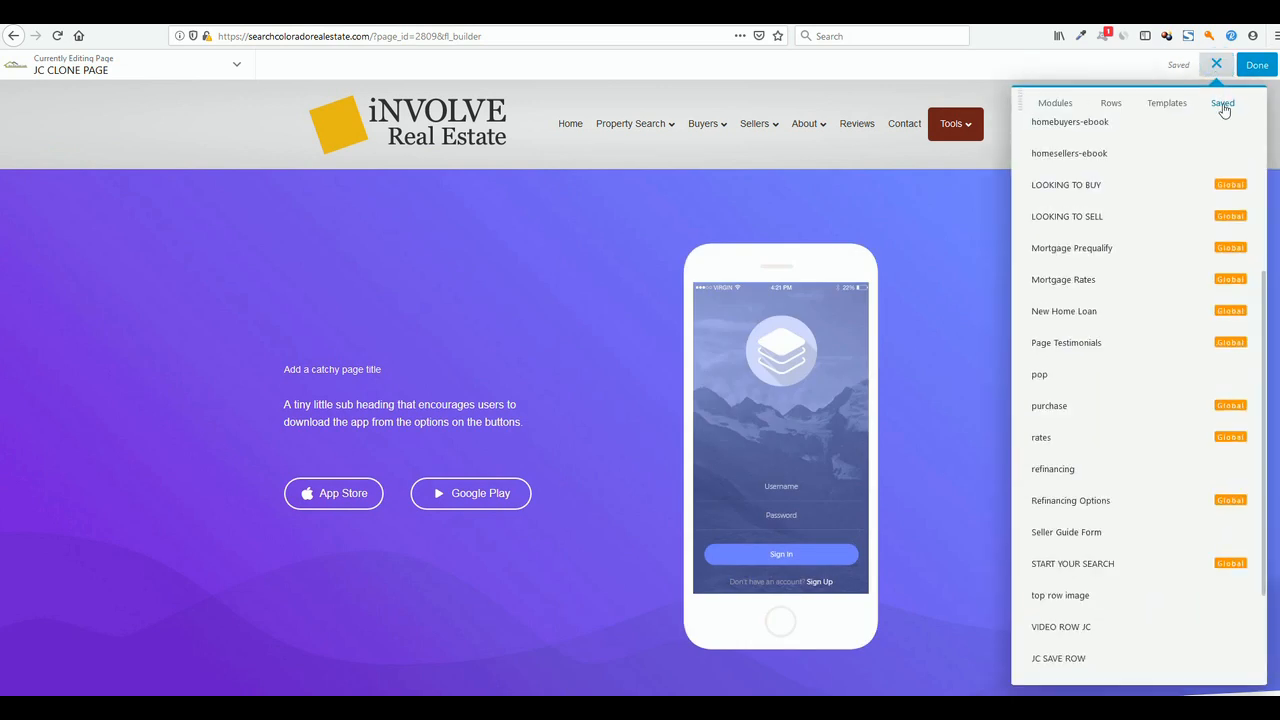
click(1223, 104)
scroll(1140, 405, down, 5)
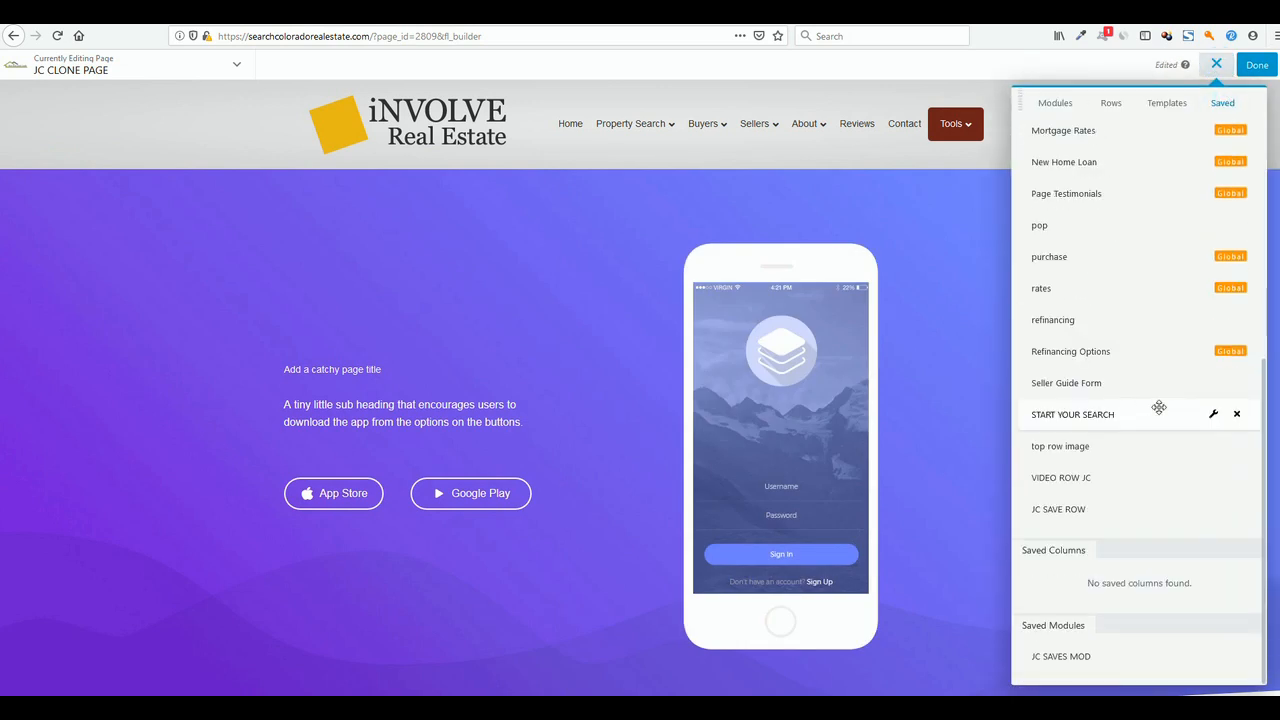
drag(1067, 656, 508, 163)
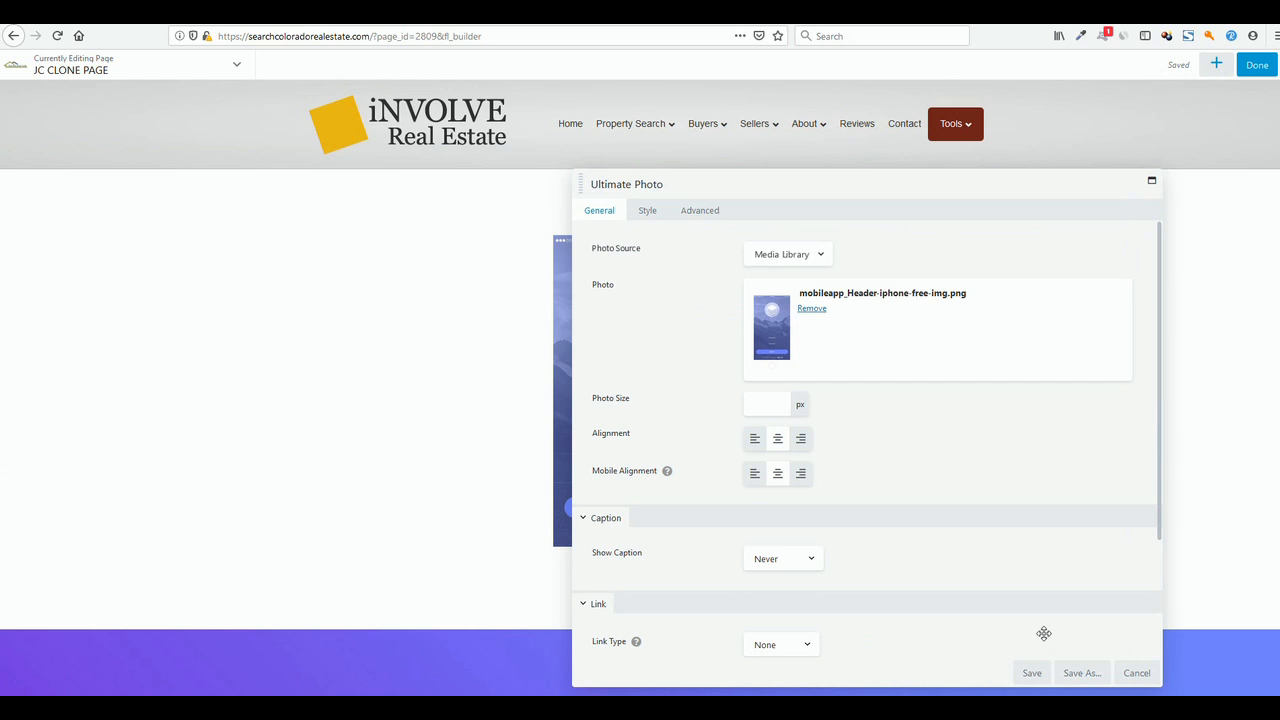
click(1032, 672)
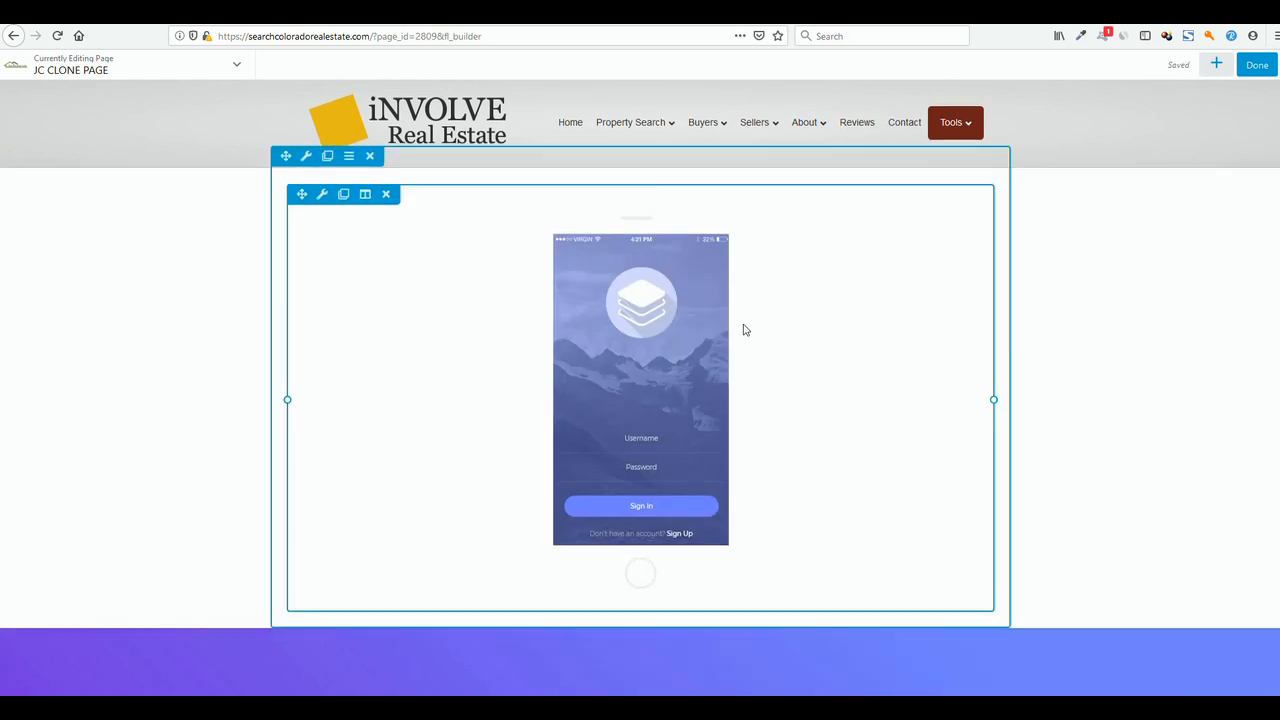
- Delete the row holding the inserted photo module and the duplicate hero row beneath it
drag(289, 157, 463, 571)
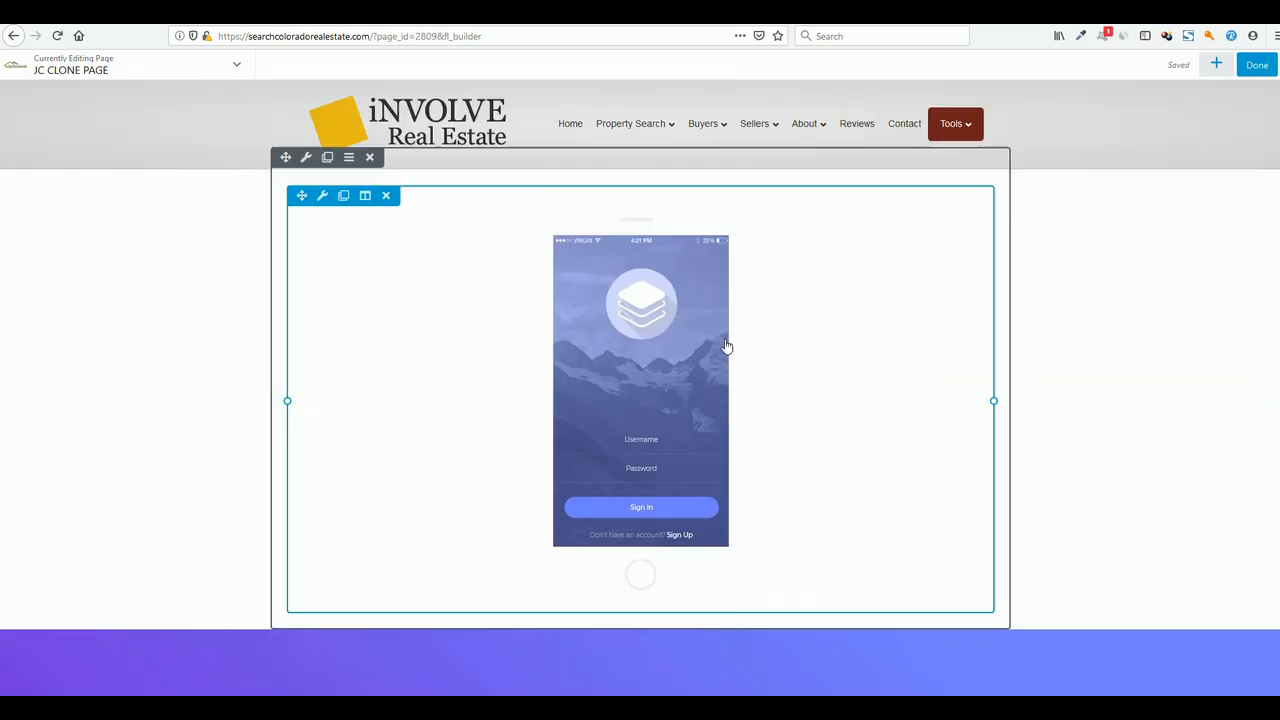
click(370, 157)
click(627, 309)
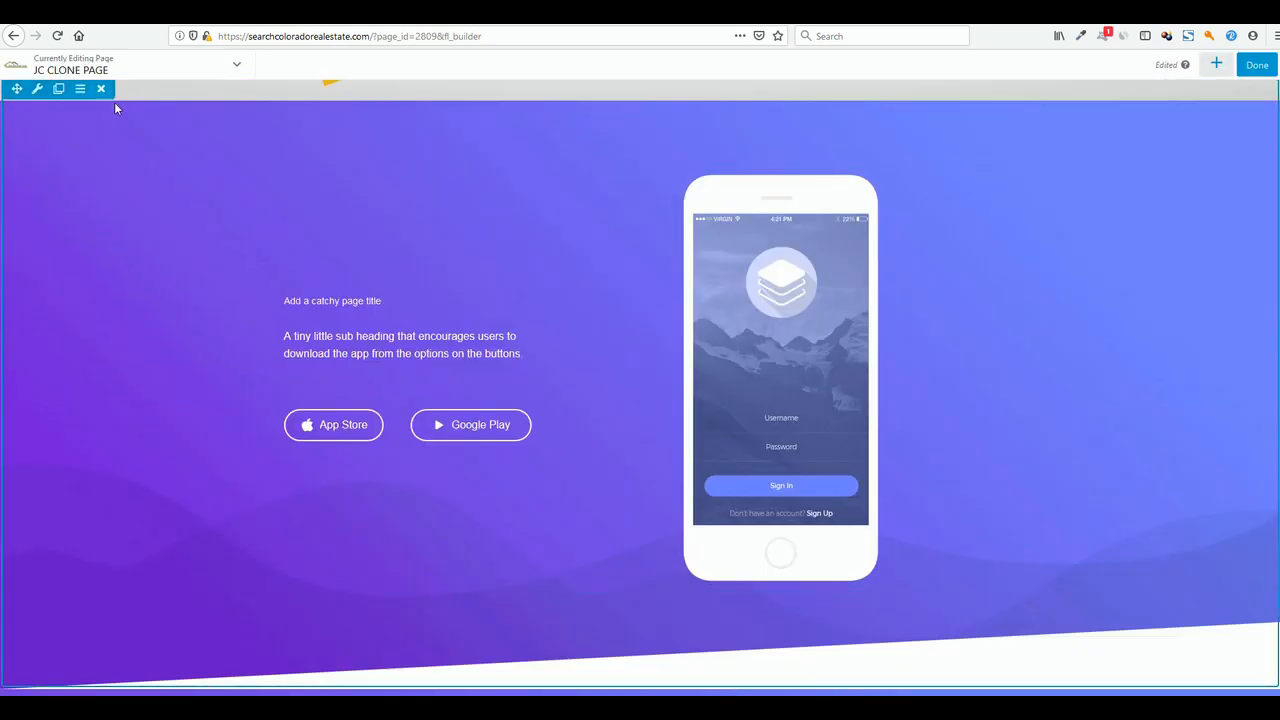
click(101, 88)
click(625, 310)
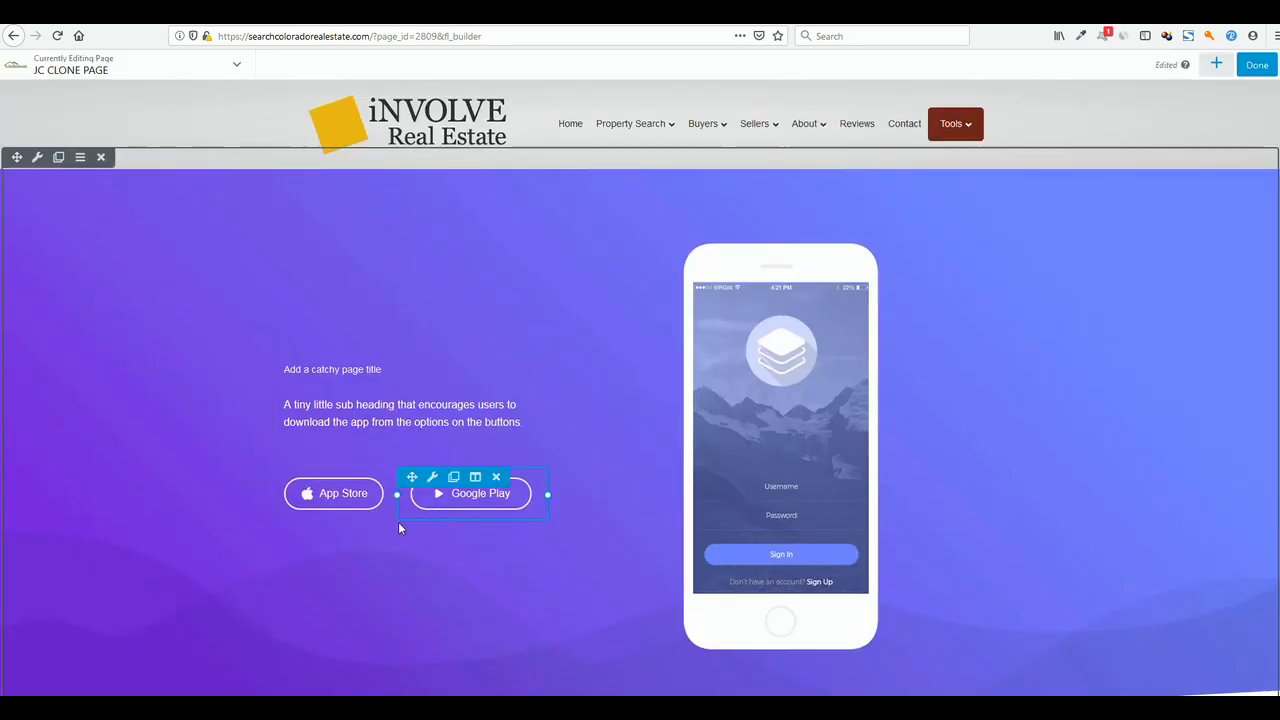
- Review the page-level tools, including Save Template, and the settings controls of the hero row and phone photo
click(237, 70)
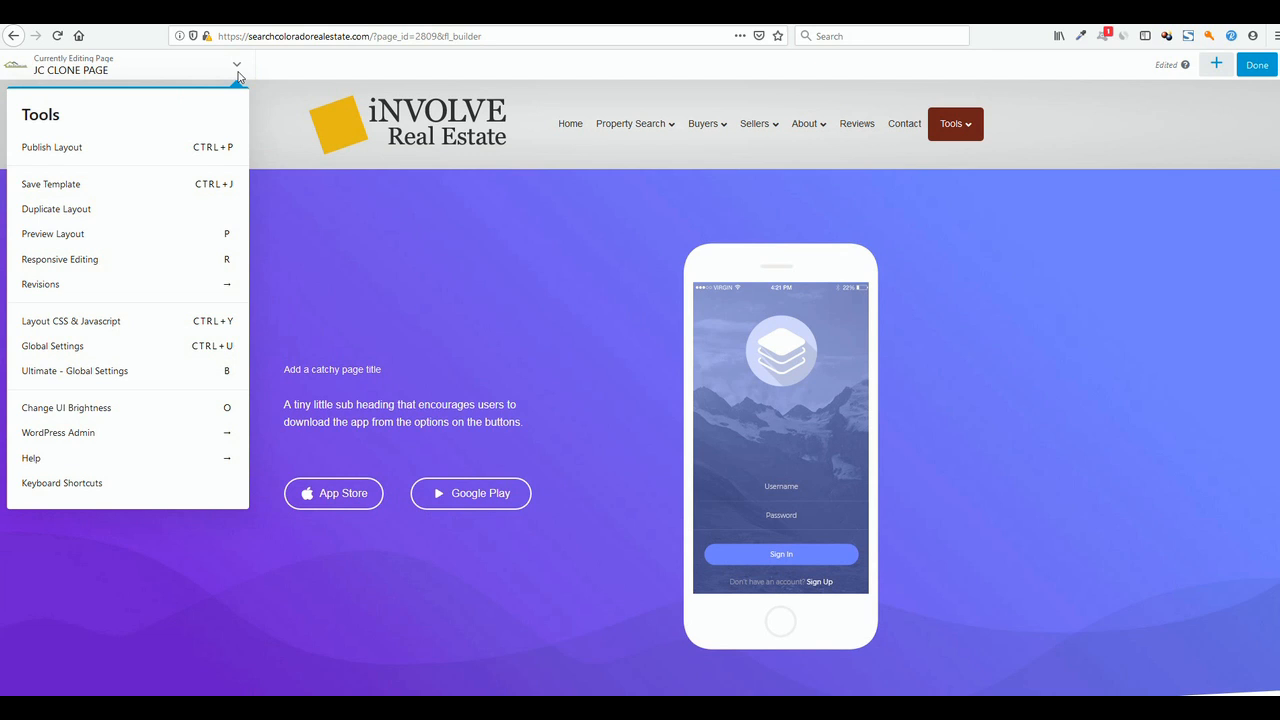
click(236, 67)
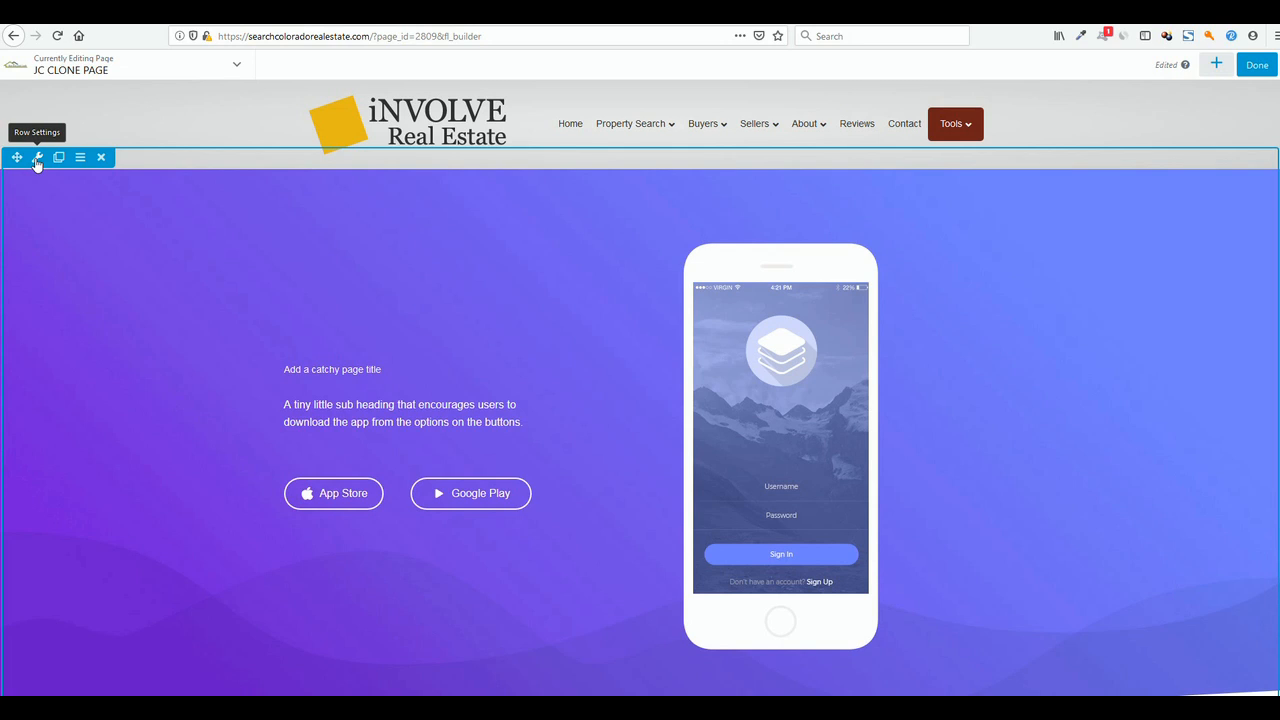
mouse_move(651, 249)
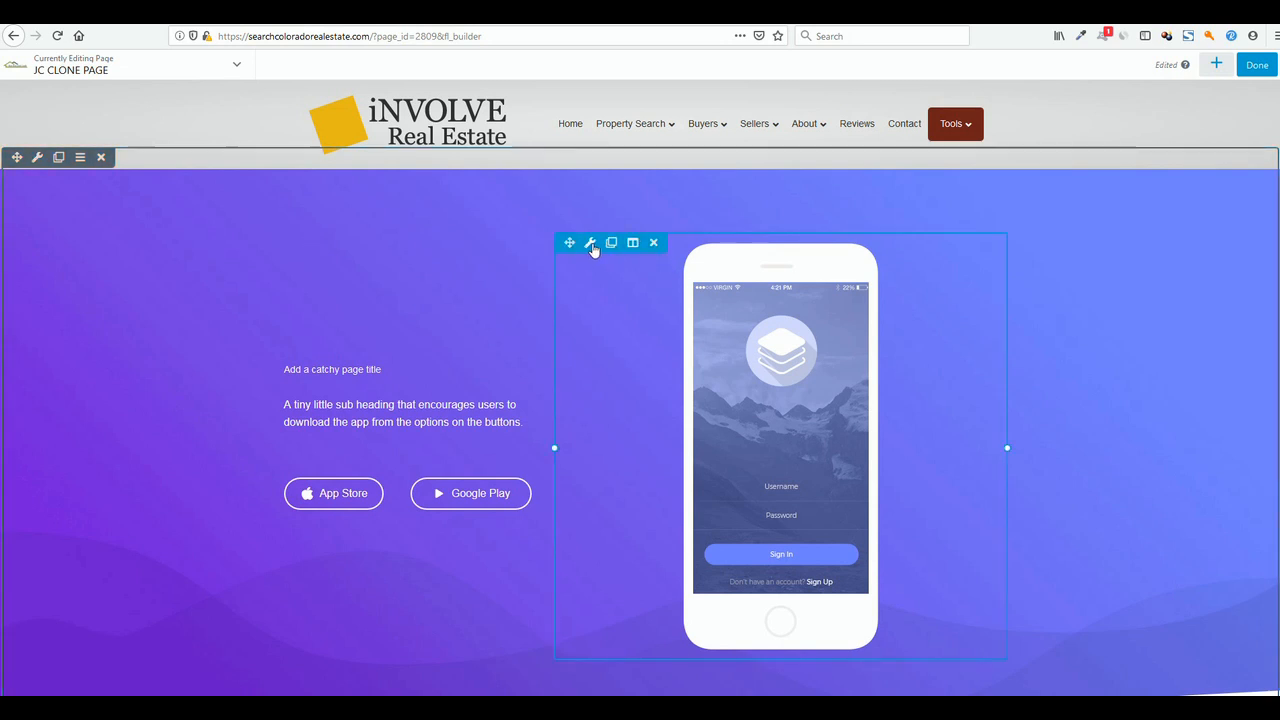